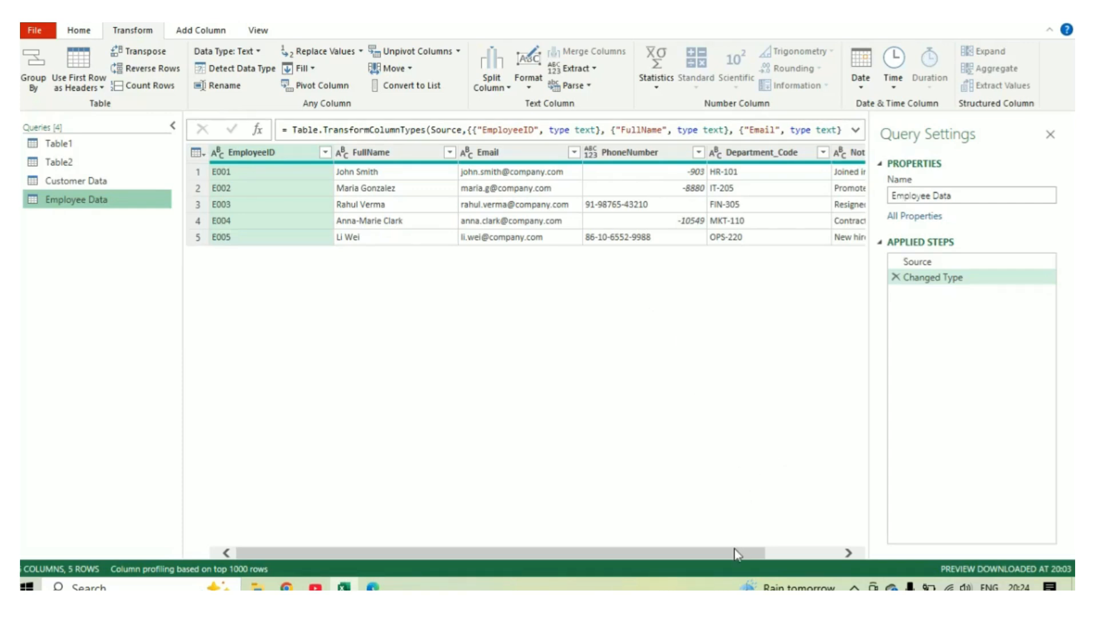
# Step: Convert the FullName column's values to their text lengths with the Extract Length transformation
pyautogui.moveTo(736, 555); pyautogui.dragTo(617, 548)
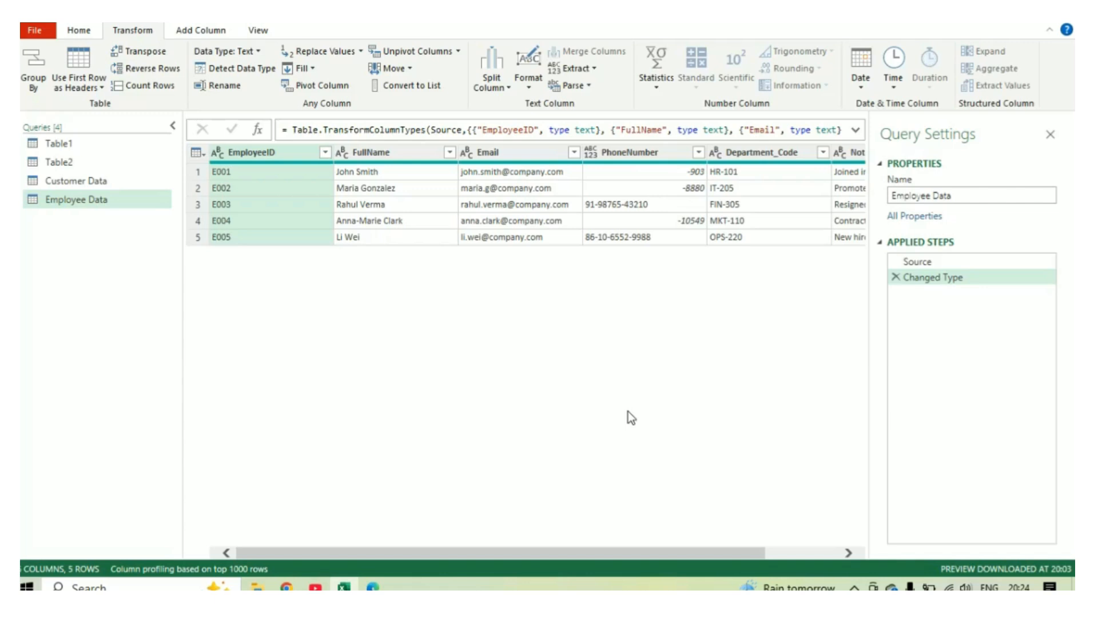
pyautogui.click(593, 69)
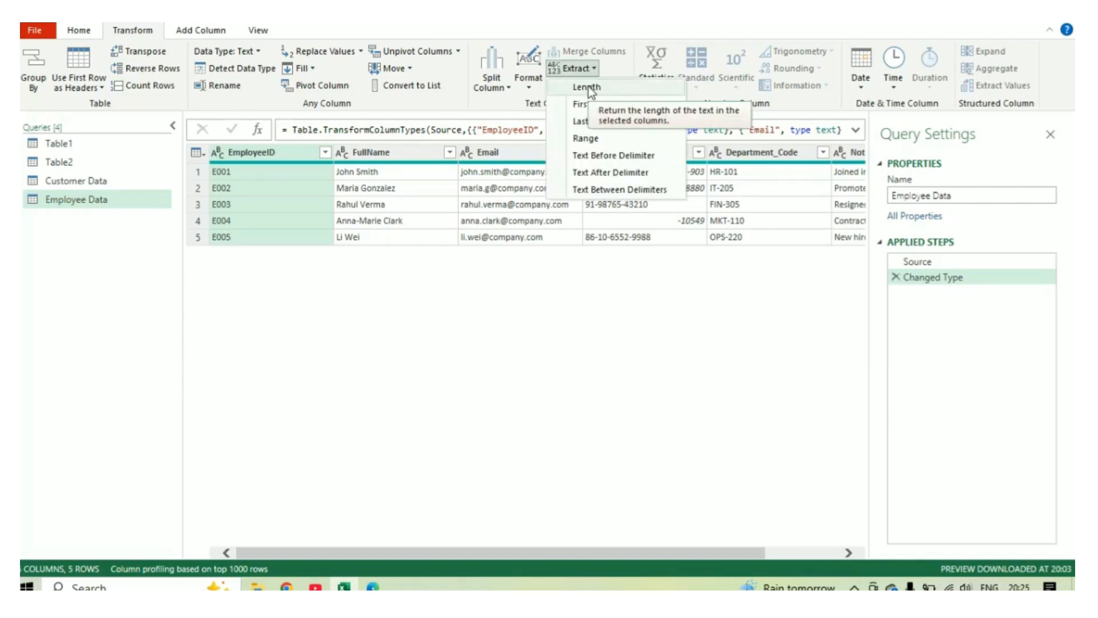
pyautogui.click(397, 232)
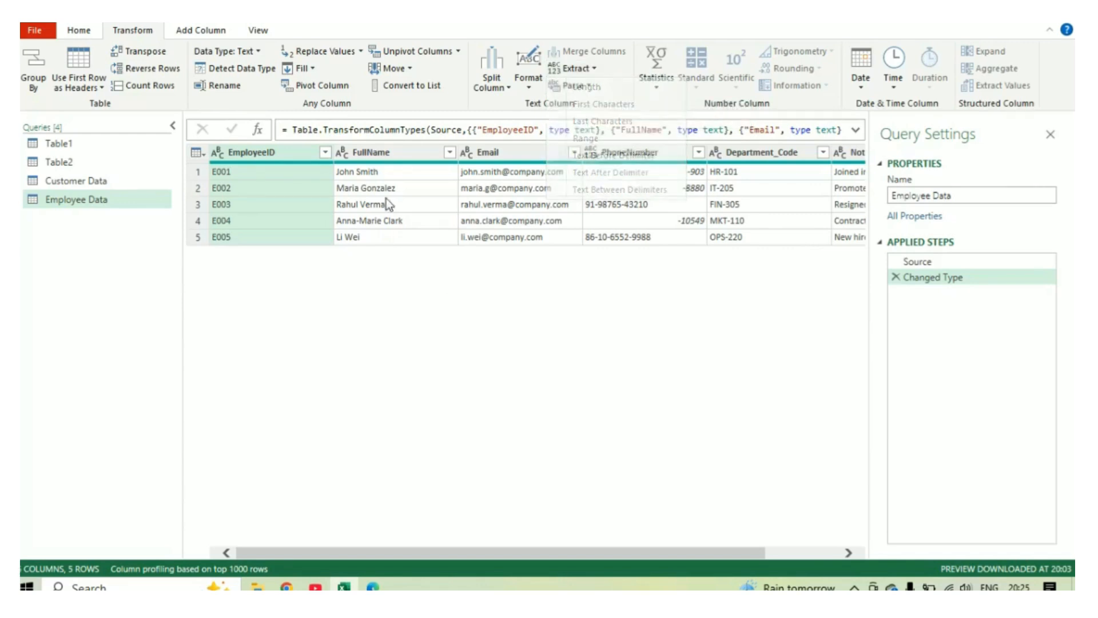
pyautogui.click(399, 152)
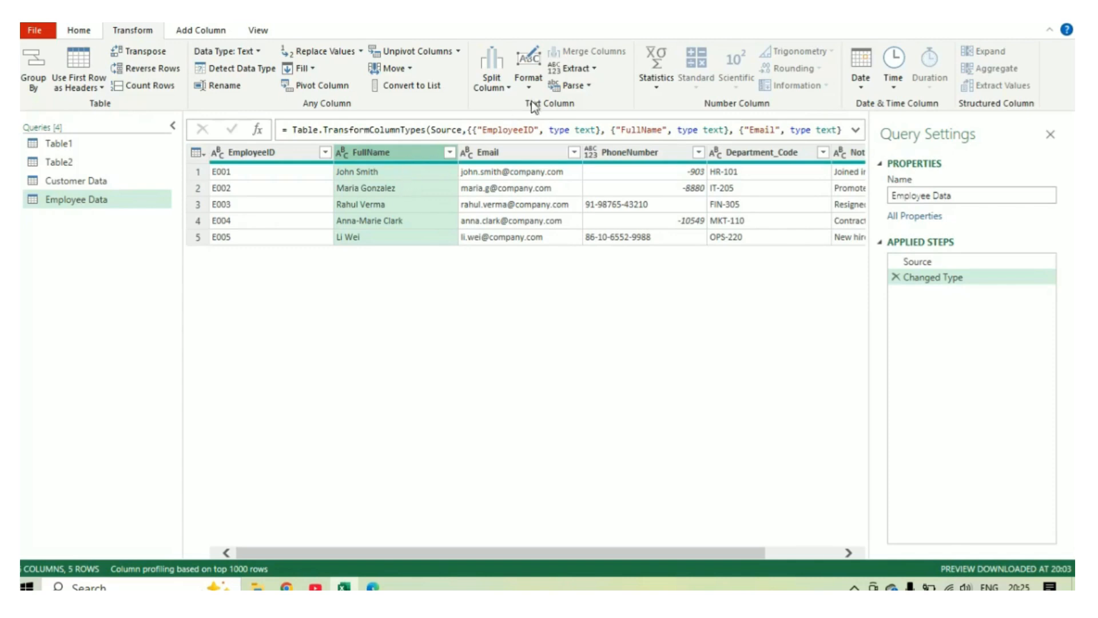
pyautogui.click(368, 175)
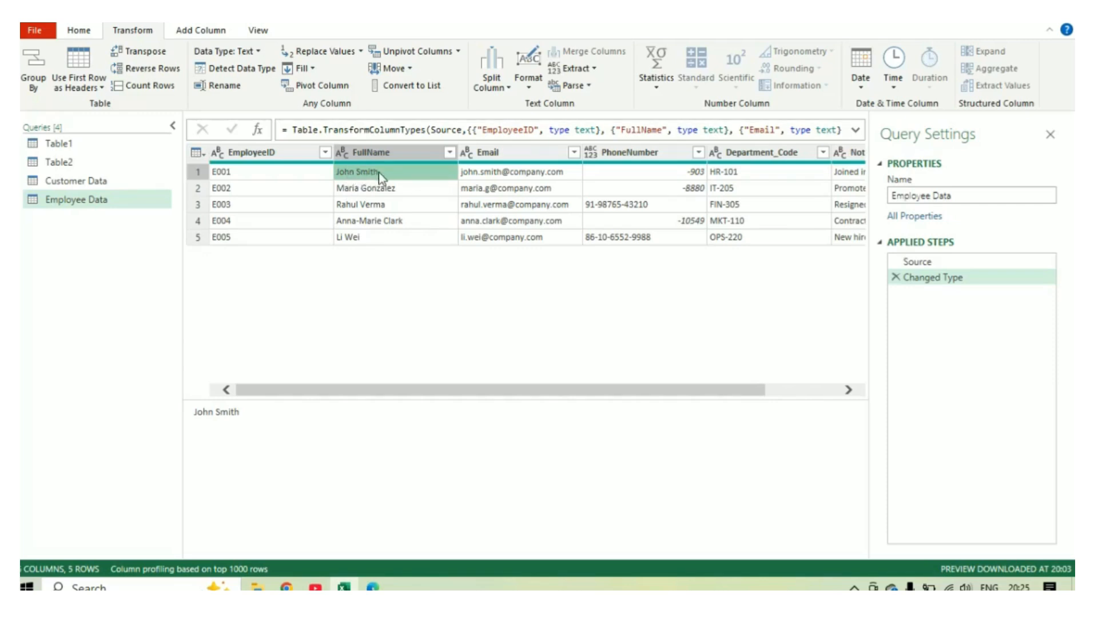
pyautogui.click(526, 87)
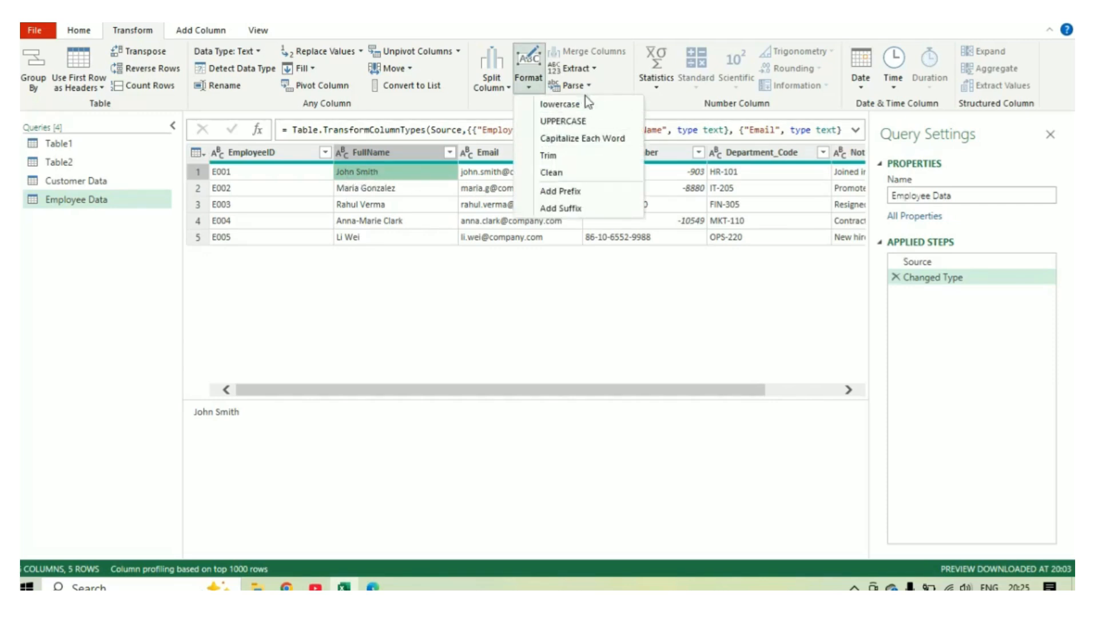
pyautogui.click(591, 68)
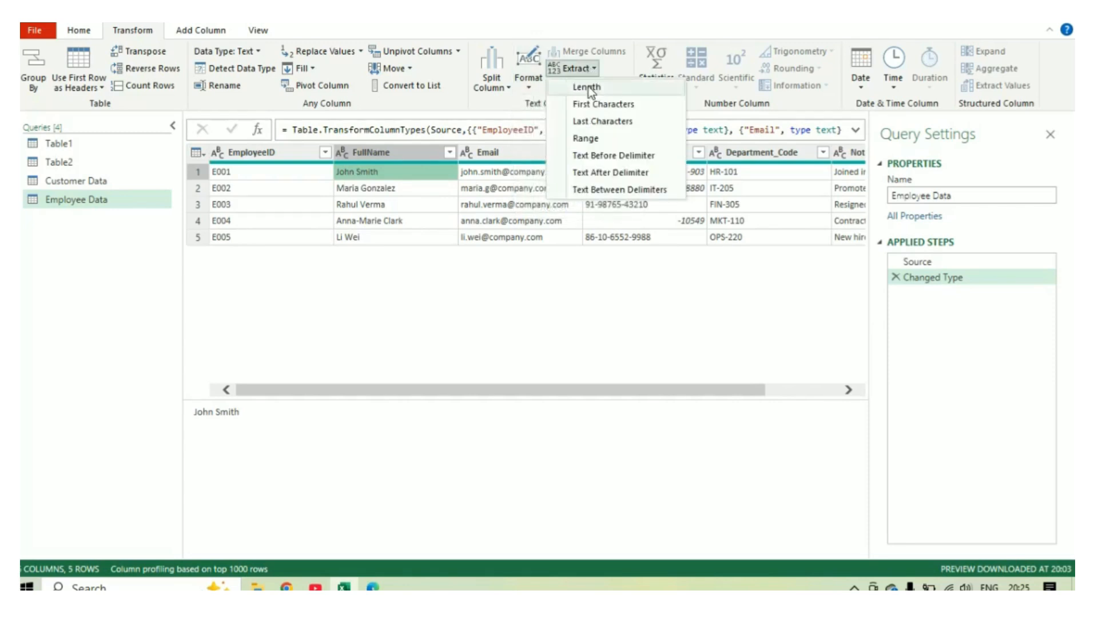
pyautogui.click(587, 87)
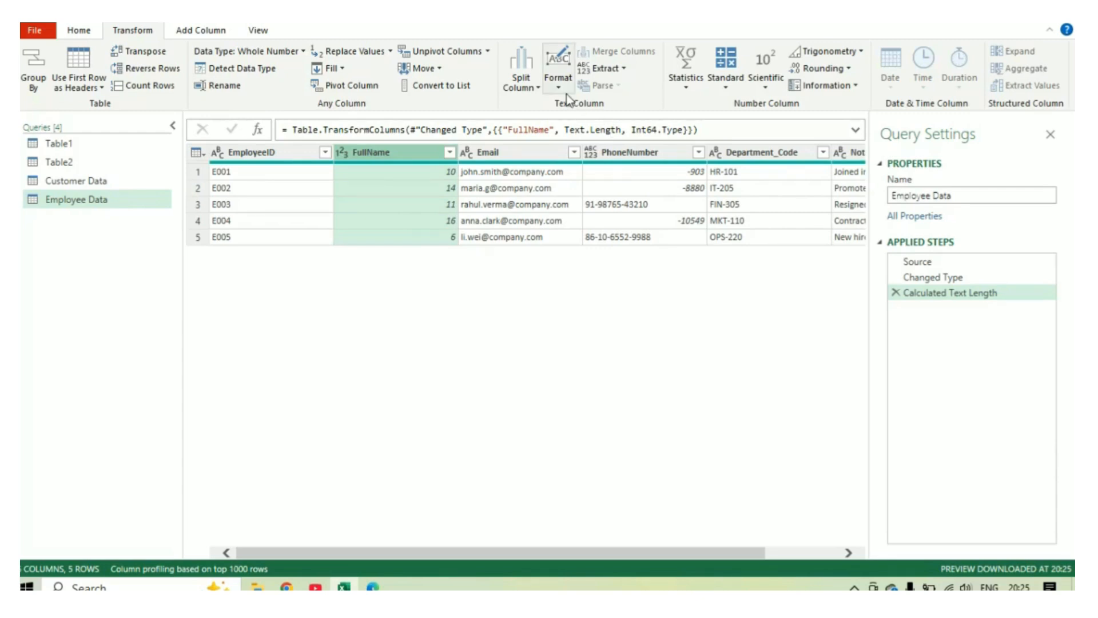
# Step: Extract the first 3 characters of each value in the Email column
pyautogui.click(513, 154)
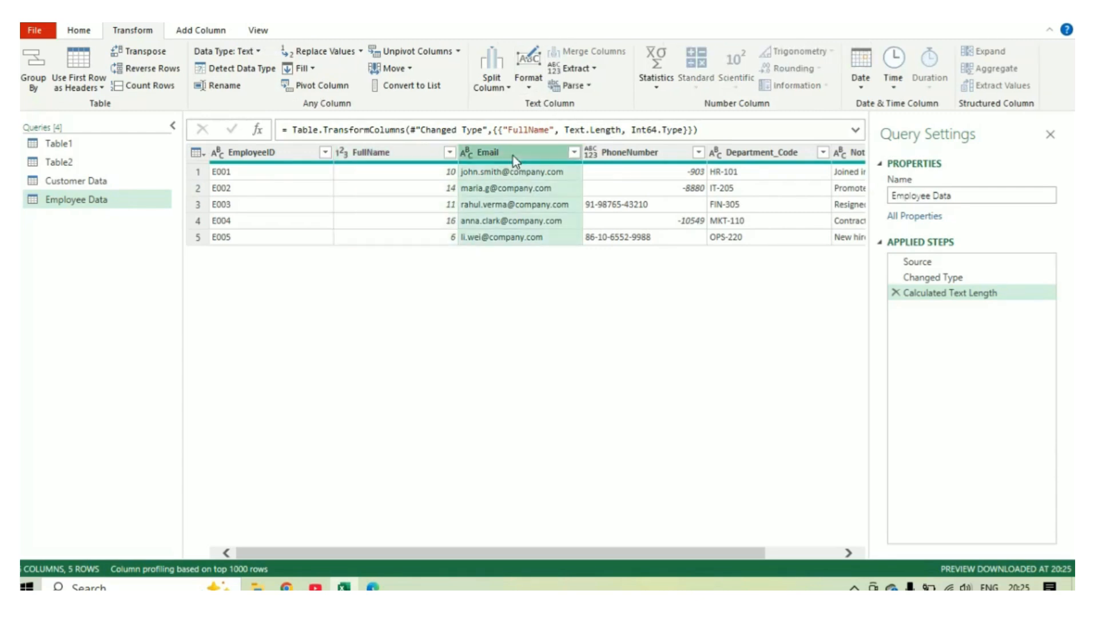
pyautogui.click(592, 69)
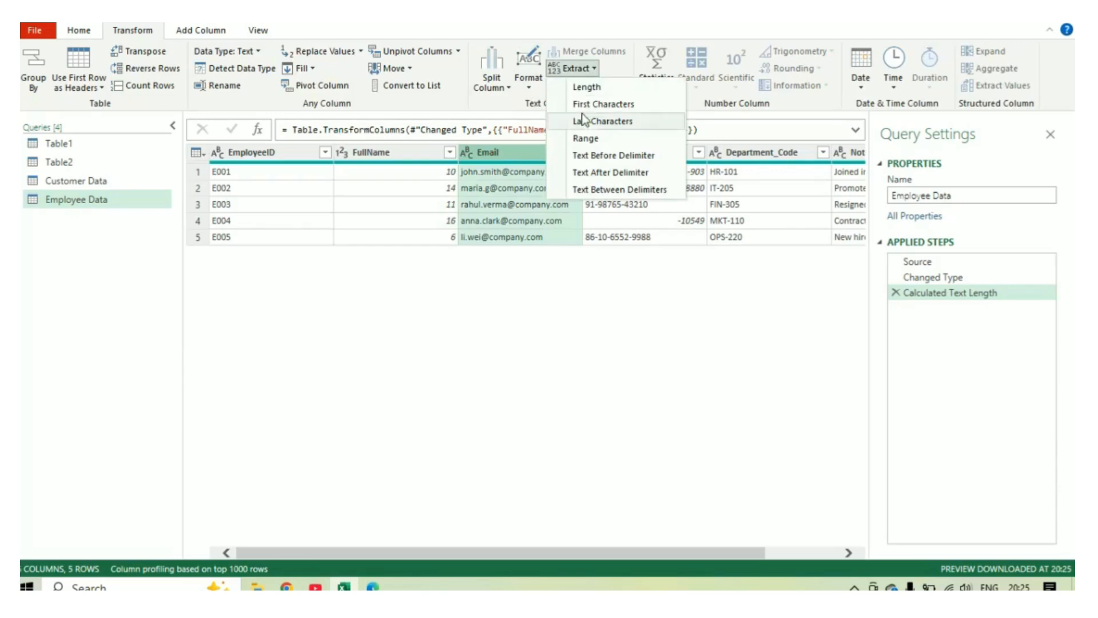
pyautogui.click(402, 152)
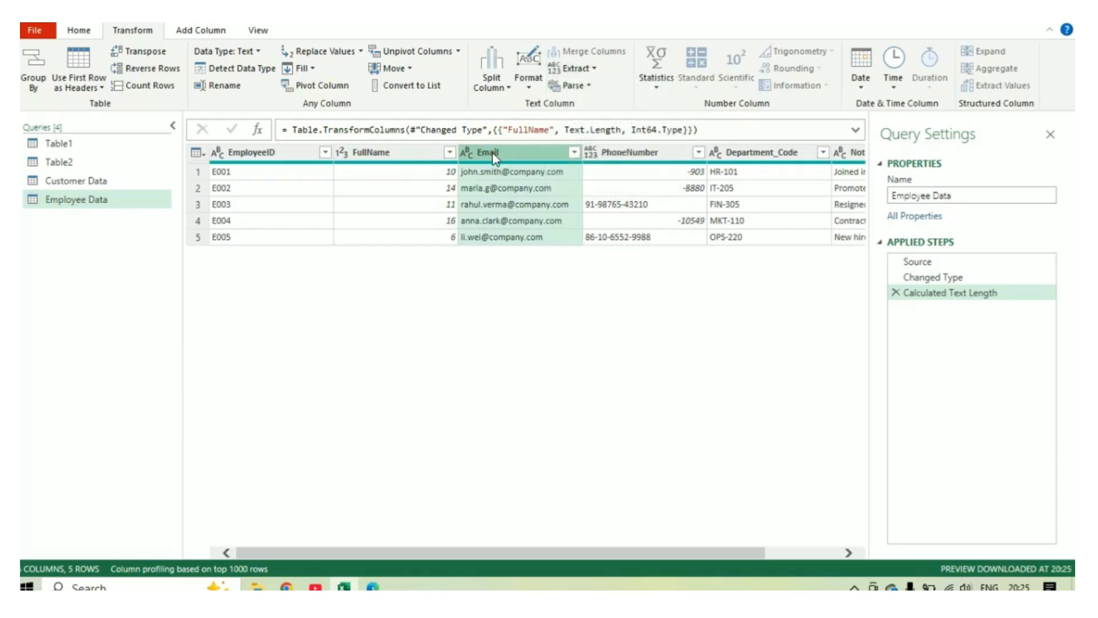
pyautogui.click(593, 69)
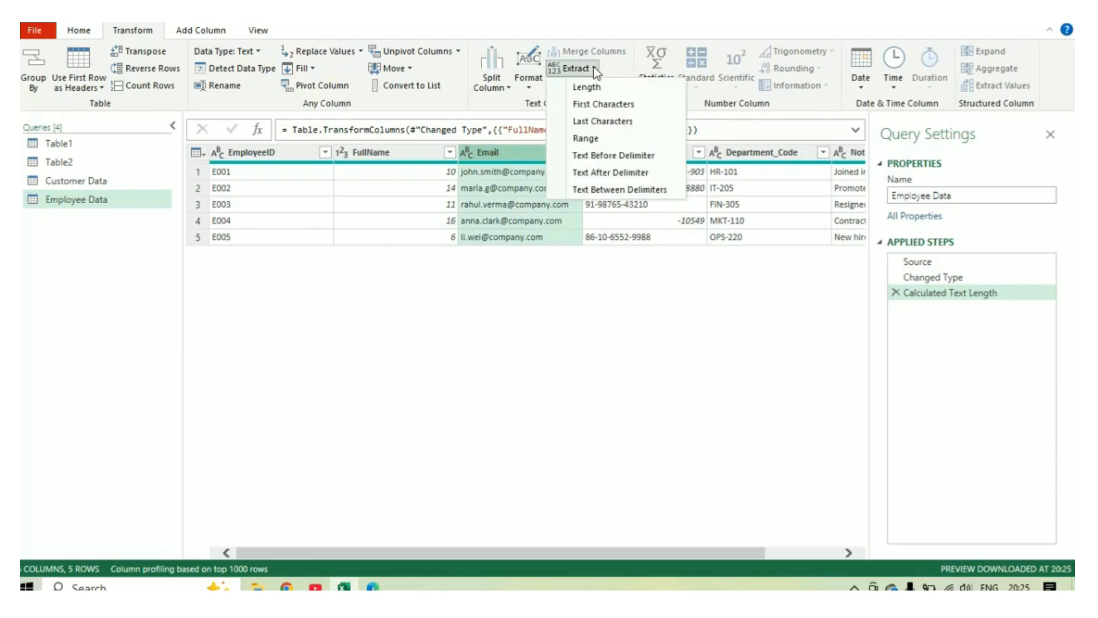
pyautogui.click(587, 315)
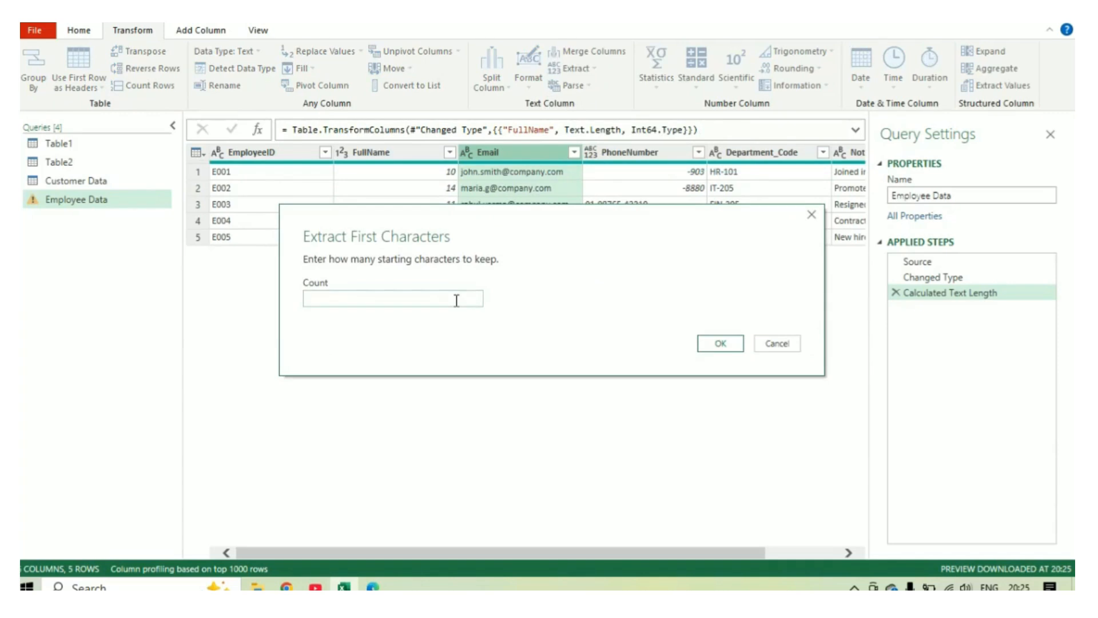
pyautogui.click(357, 299)
pyautogui.write('3')
pyautogui.click(721, 343)
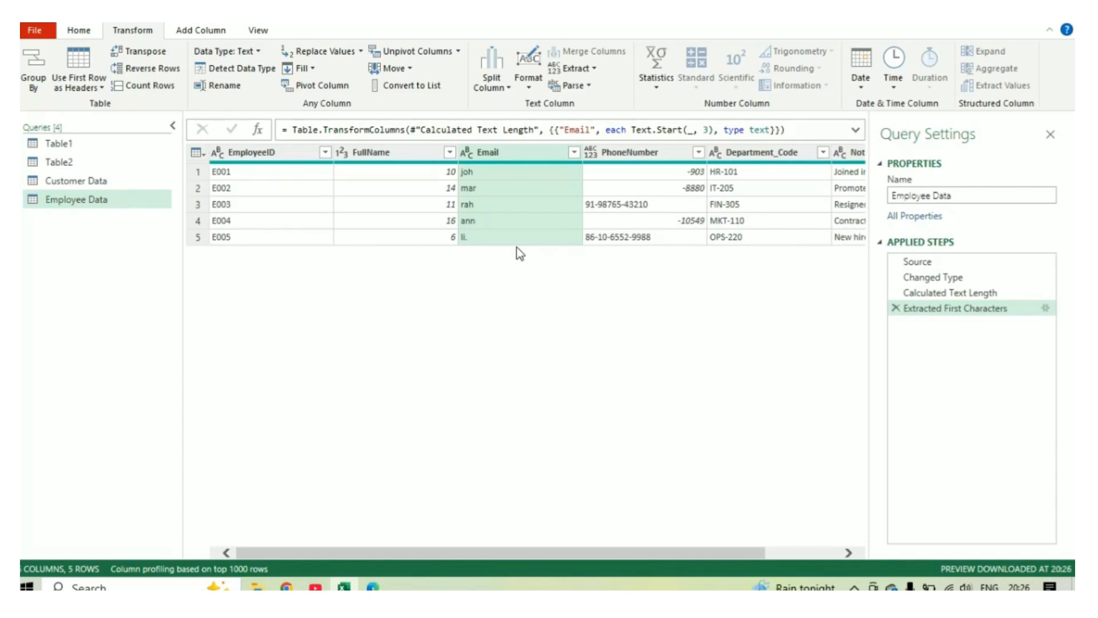
# Step: Remove the applied step that extracts the first characters of the Email column
pyautogui.click(588, 69)
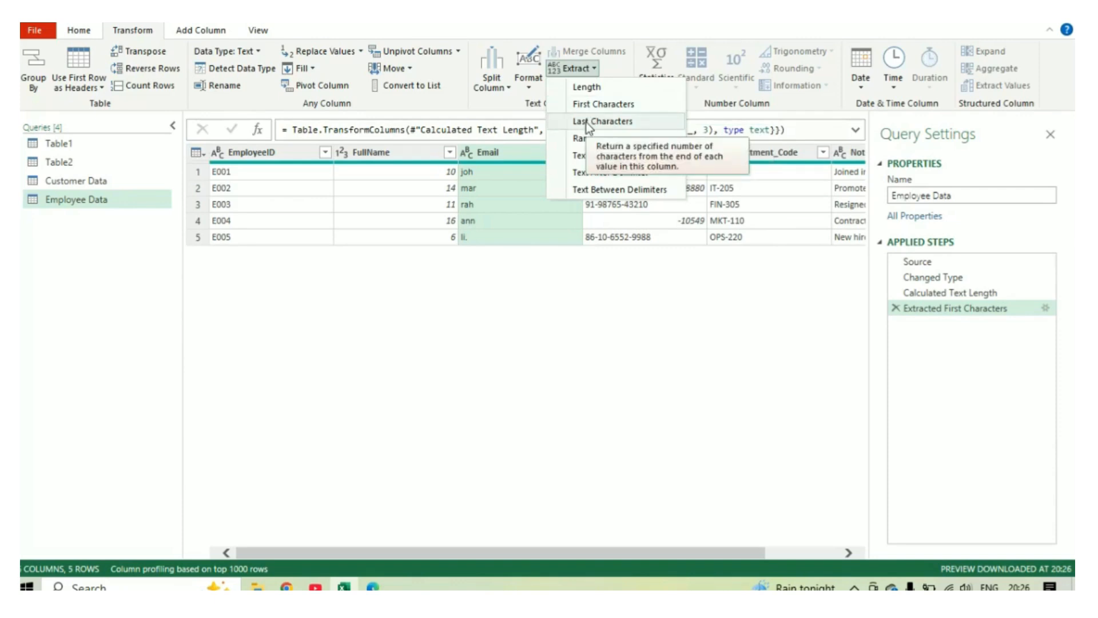
pyautogui.click(567, 247)
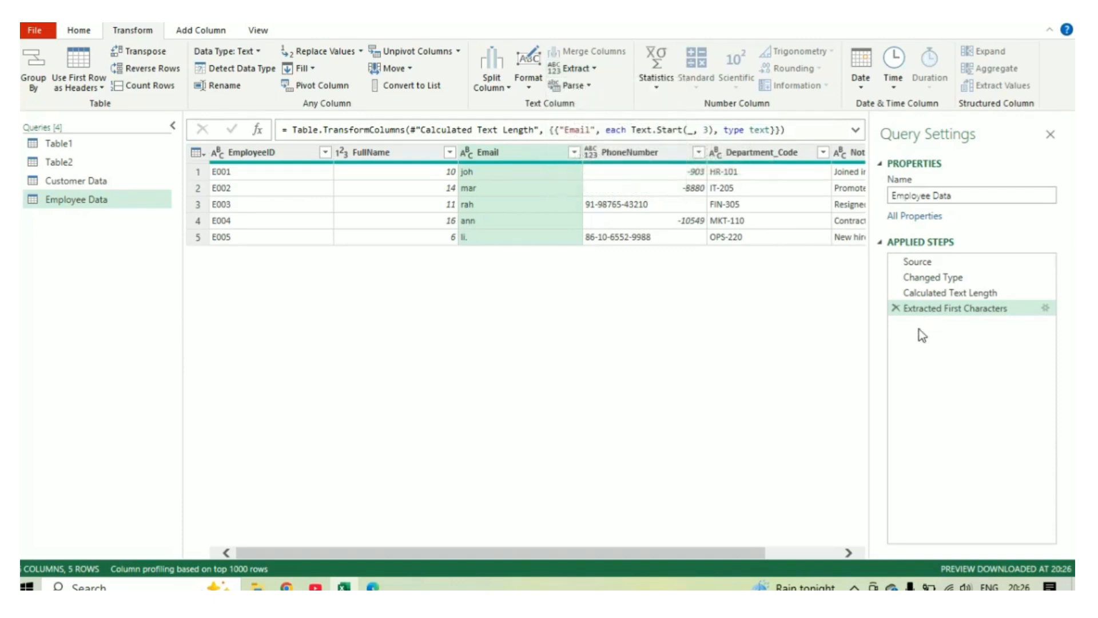
pyautogui.moveTo(690, 552); pyautogui.dragTo(772, 553)
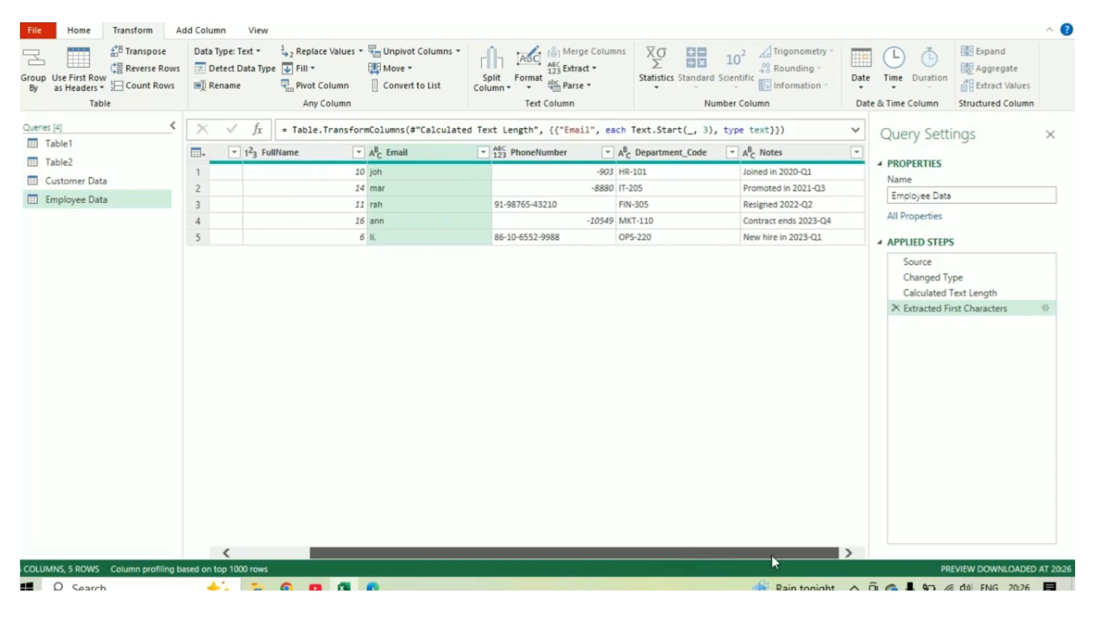
pyautogui.click(896, 309)
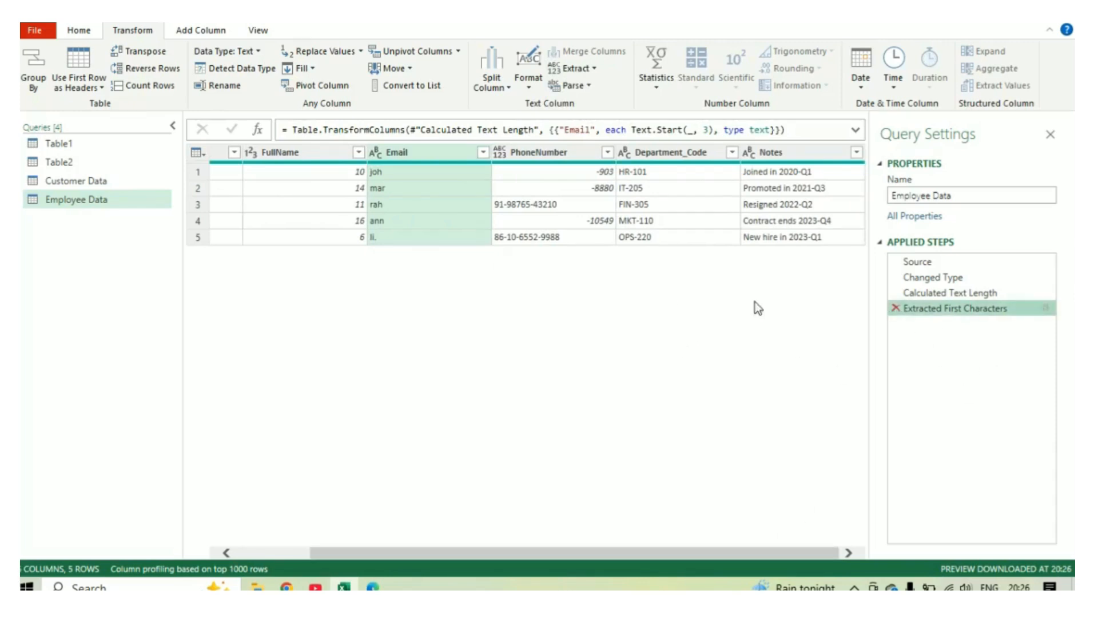
pyautogui.moveTo(558, 552); pyautogui.dragTo(397, 560)
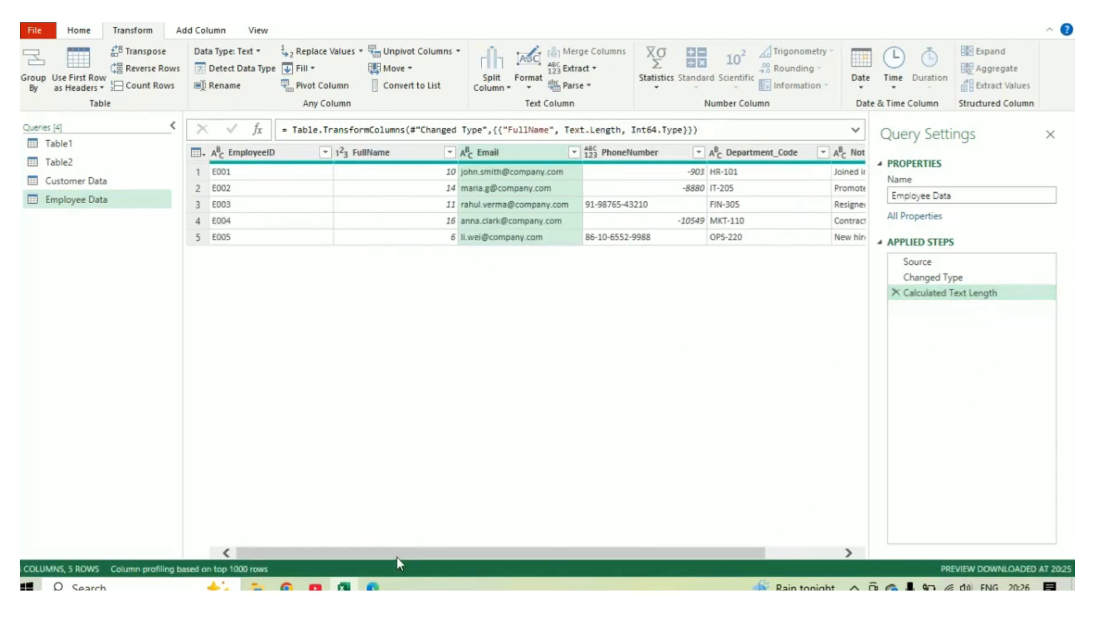
# Step: Extract the last 10 characters of each value in the Email column
pyautogui.click(410, 151)
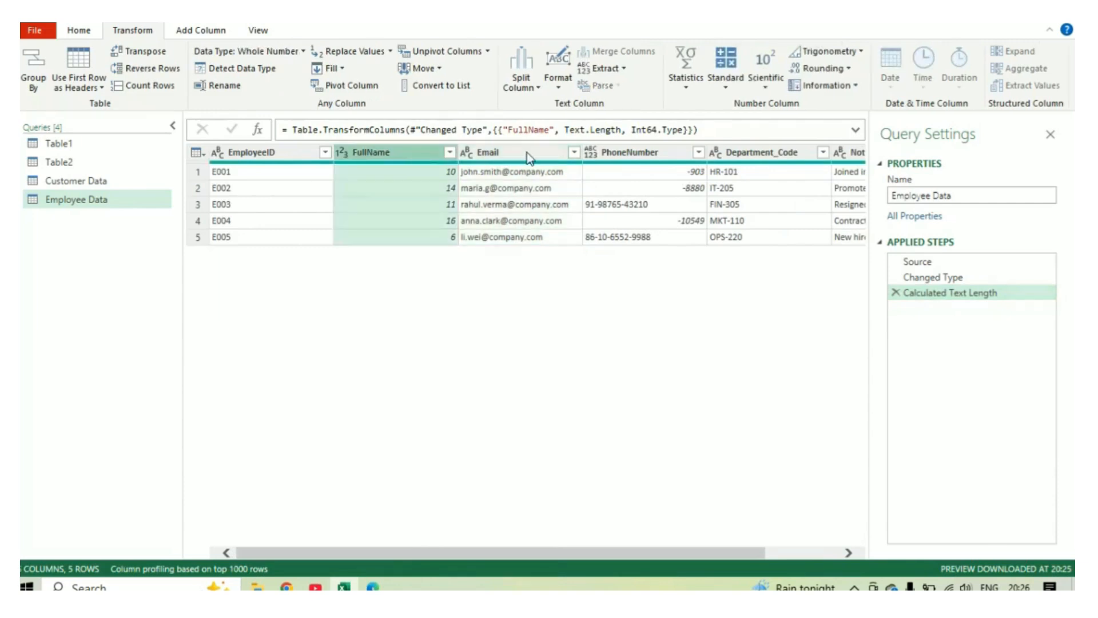
pyautogui.click(530, 154)
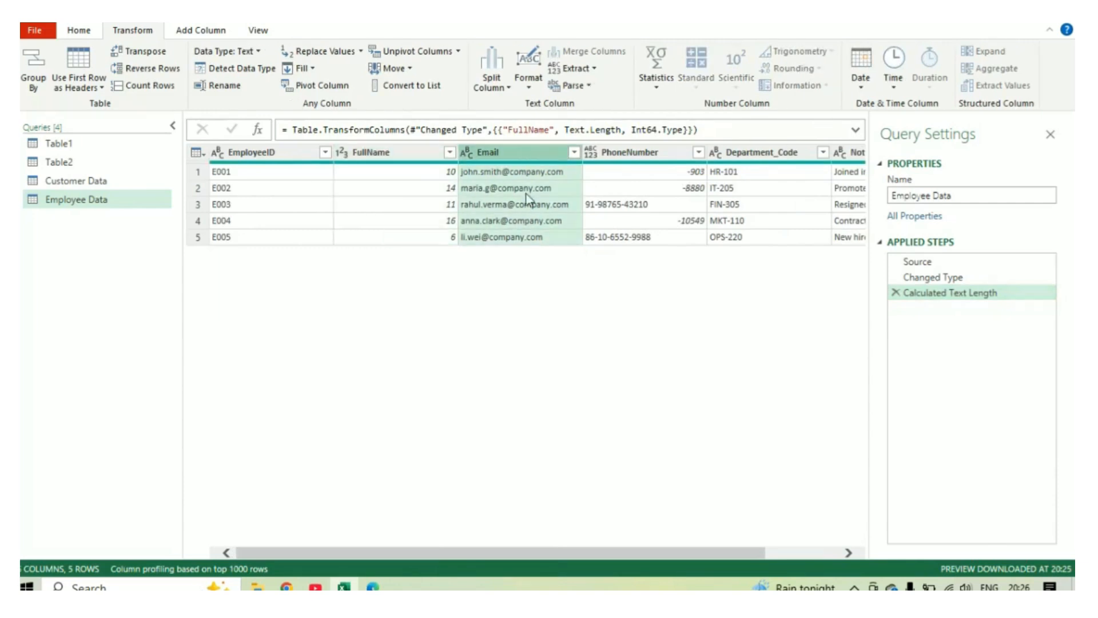
pyautogui.click(593, 67)
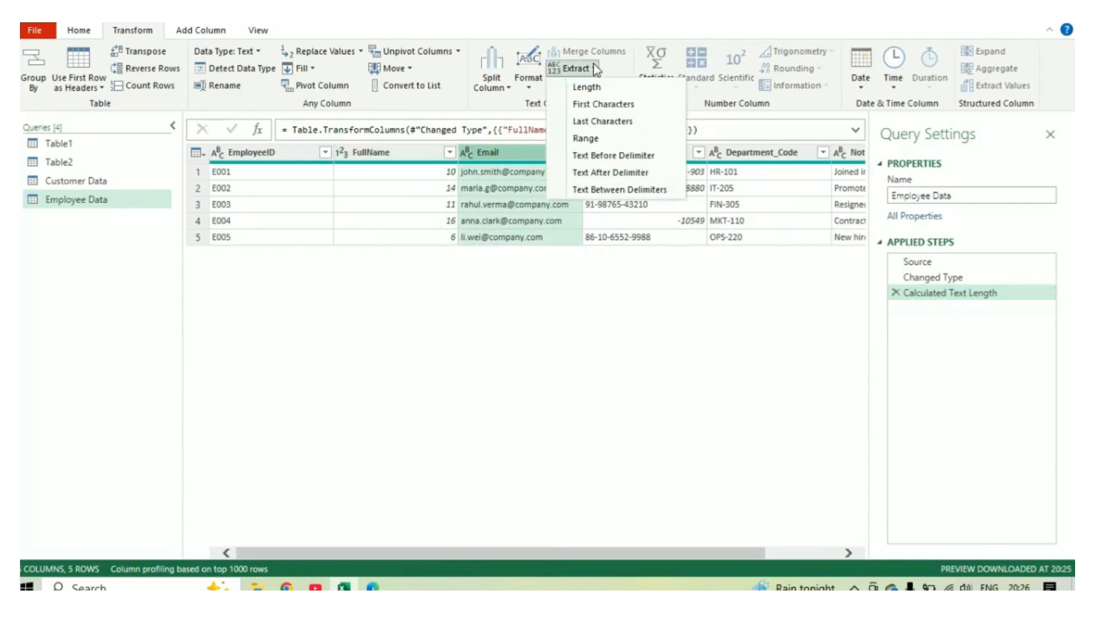
pyautogui.click(602, 121)
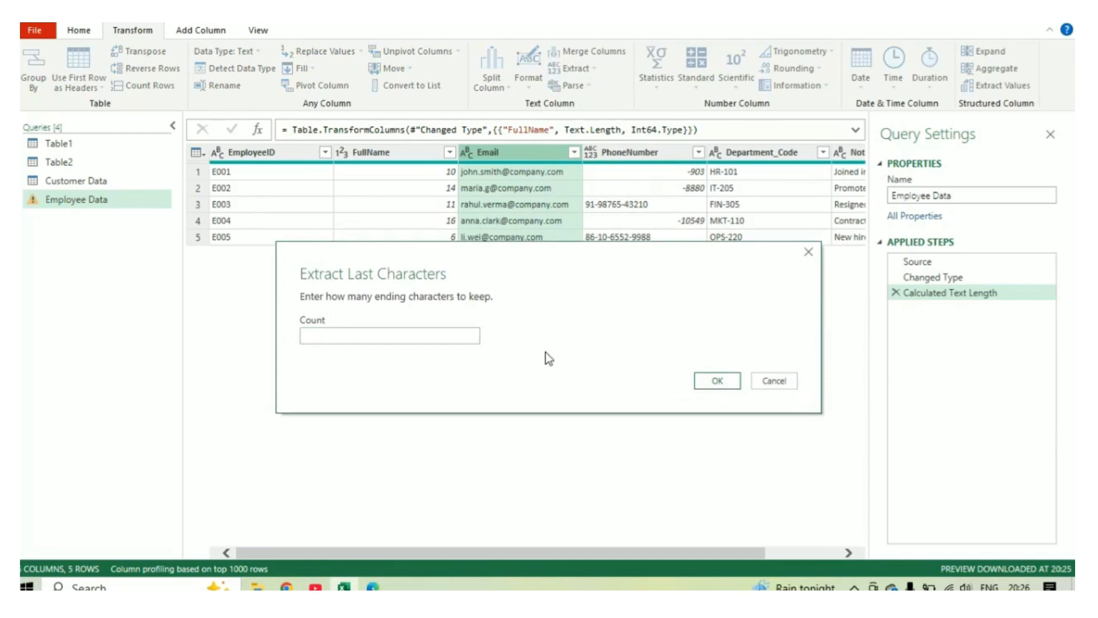
pyautogui.click(412, 334)
pyautogui.write('10')
pyautogui.click(722, 380)
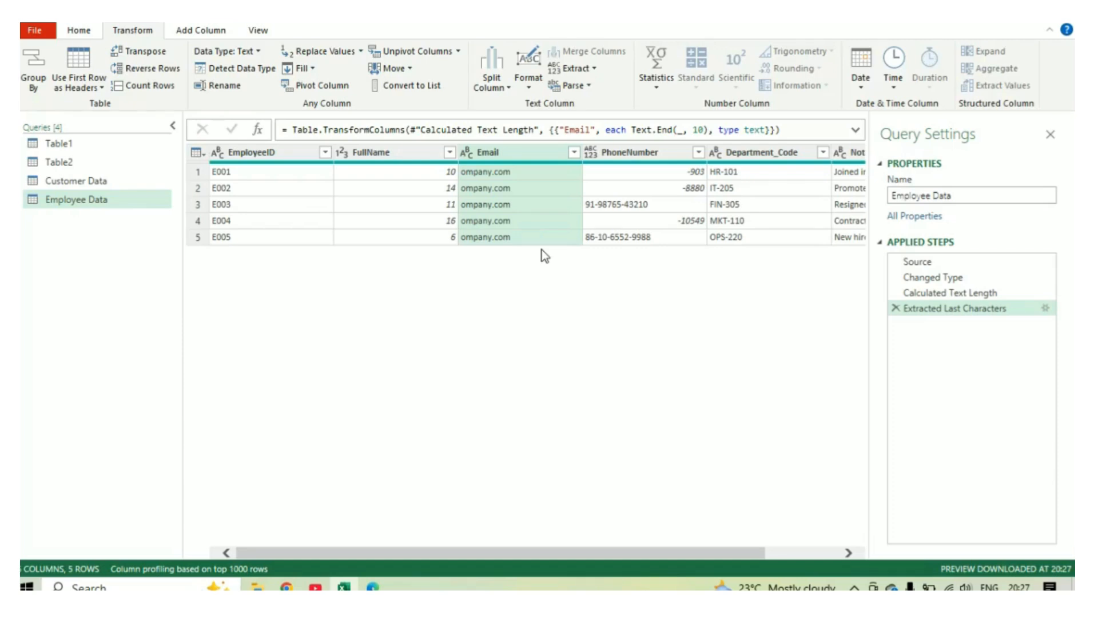
# Step: Edit the last-characters extraction on the Email column to keep 11 ending characters
pyautogui.click(1045, 309)
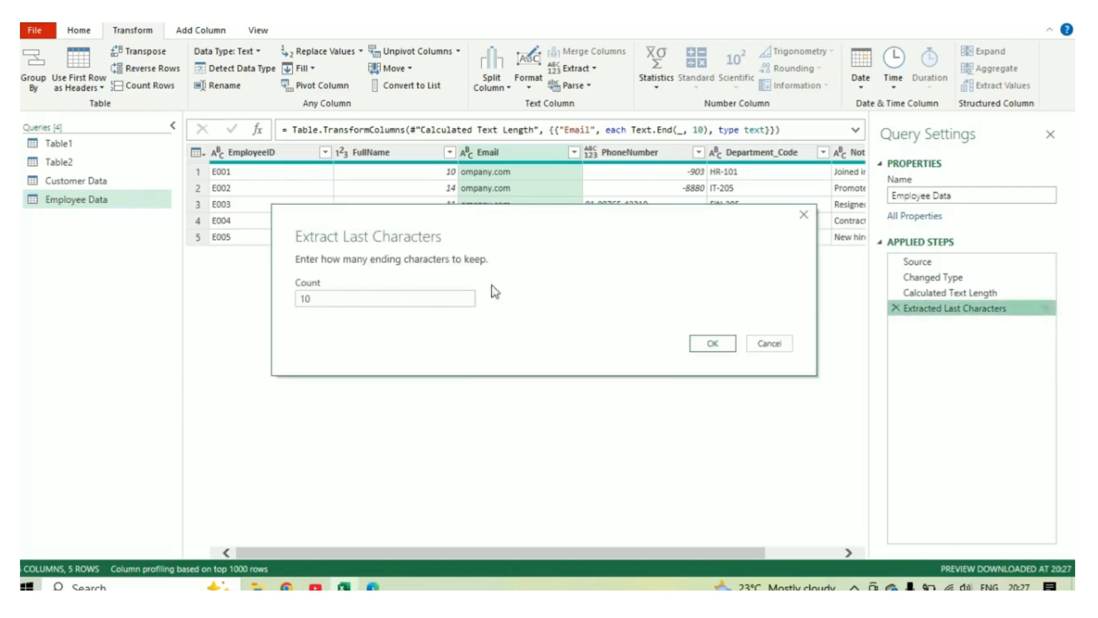
pyautogui.click(373, 298)
pyautogui.press('BackSpace')
pyautogui.write('1')
pyautogui.click(713, 343)
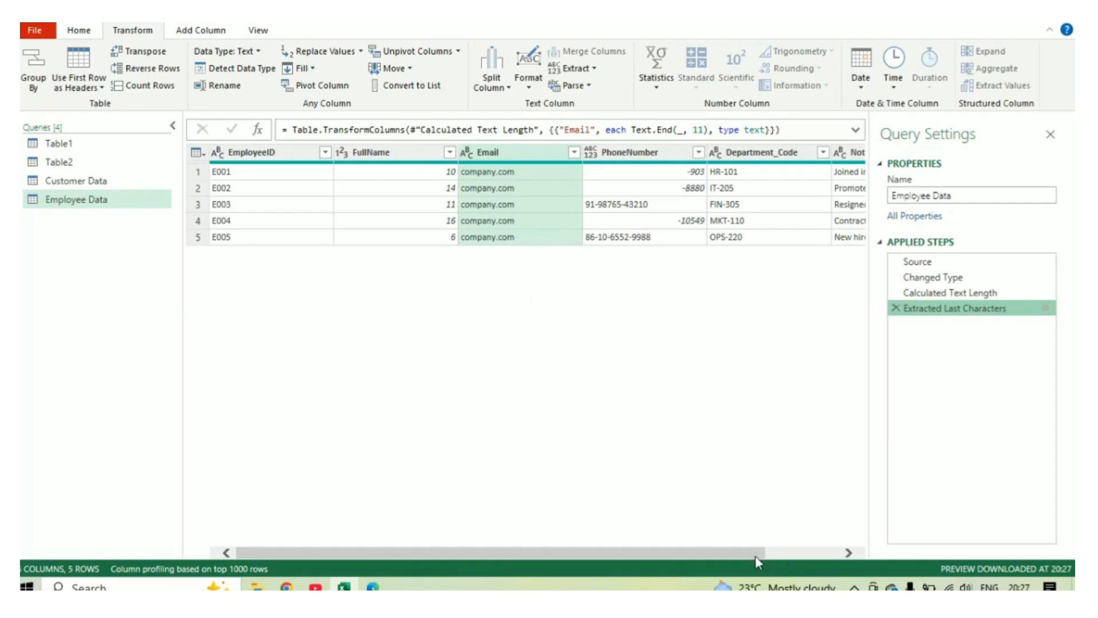
# Step: Set up a Text Before Delimiter extraction on the PhoneNumber column with "-" as the delimiter and show its advanced options
pyautogui.moveTo(757, 554); pyautogui.dragTo(853, 554)
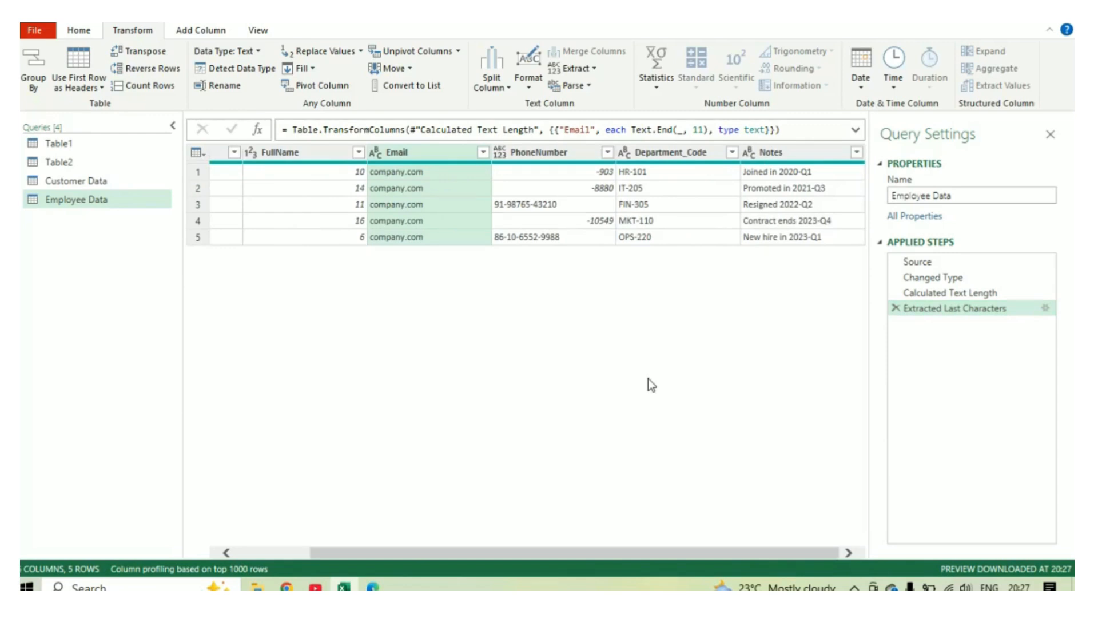
pyautogui.click(595, 67)
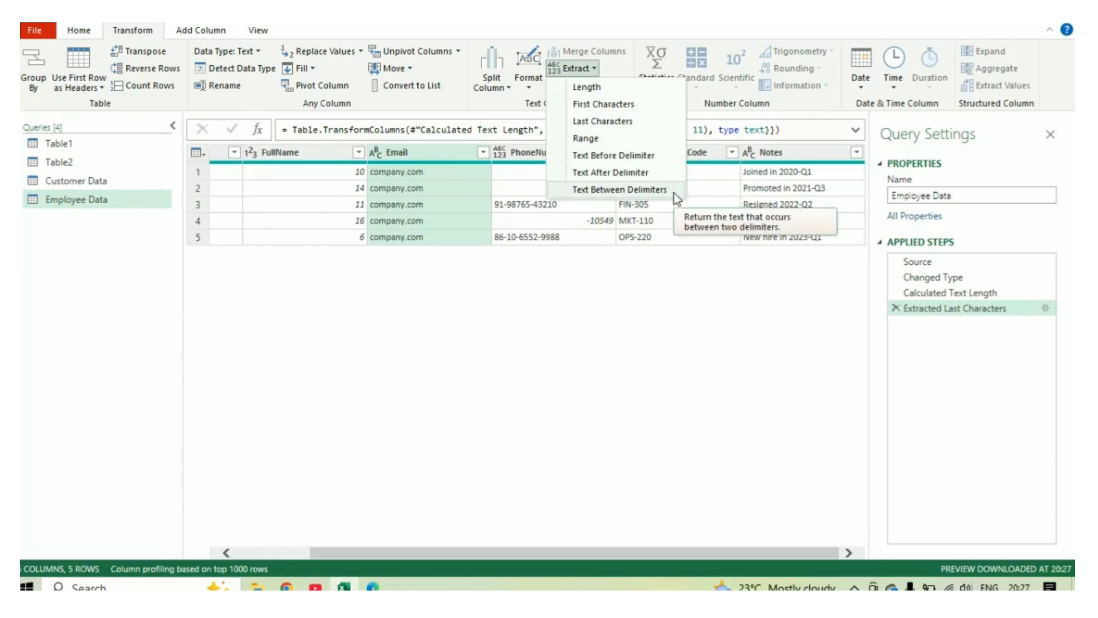
pyautogui.click(605, 311)
pyautogui.click(539, 149)
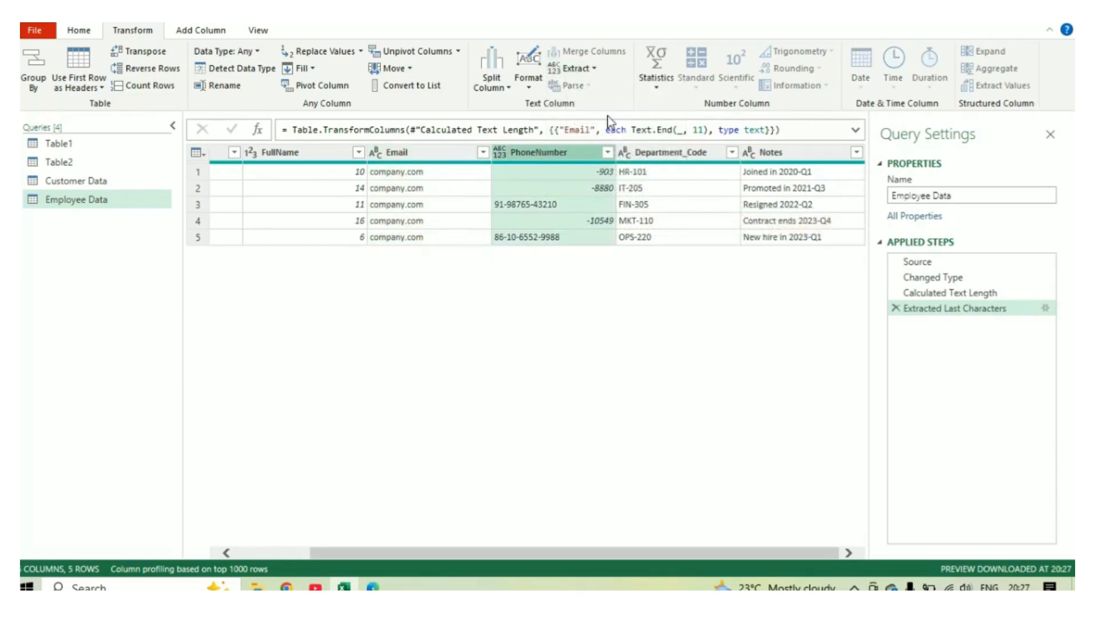
pyautogui.click(588, 67)
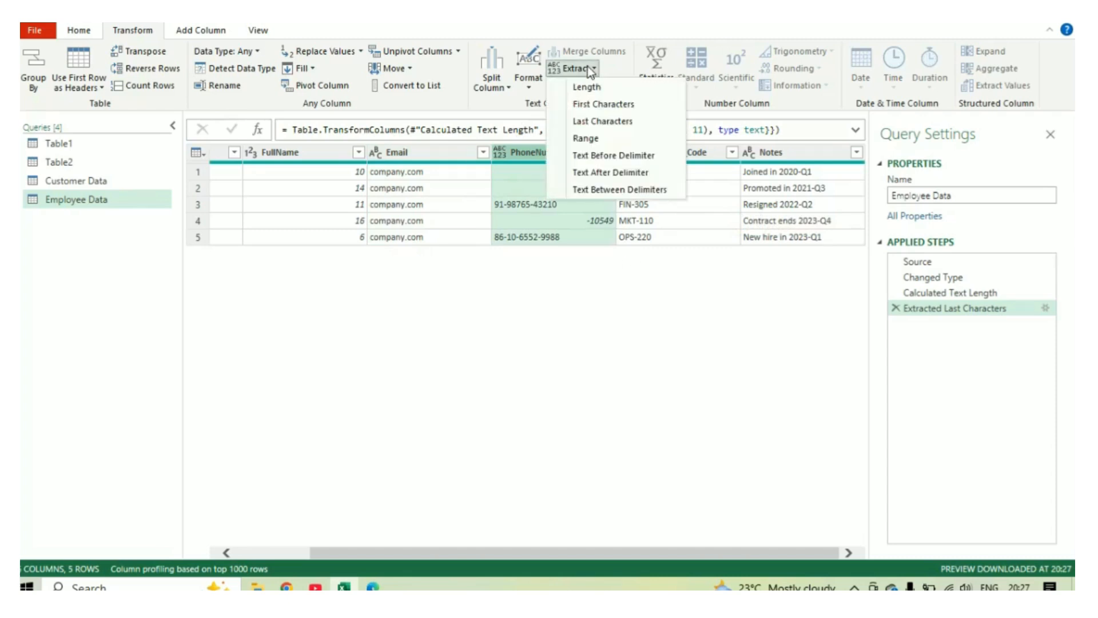
pyautogui.click(600, 156)
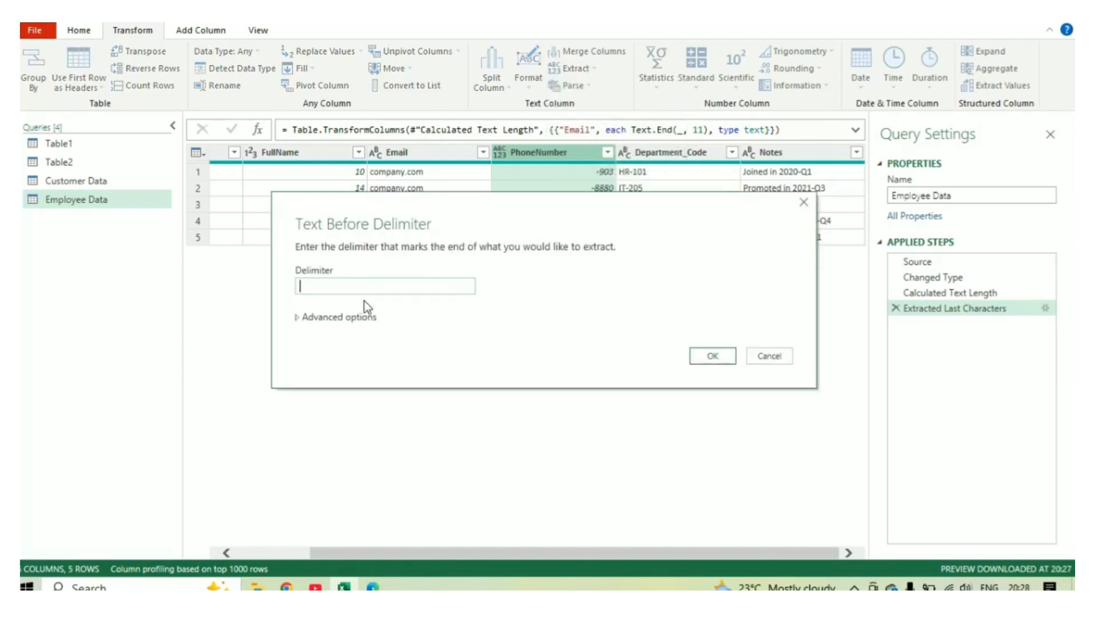
pyautogui.moveTo(509, 211); pyautogui.dragTo(533, 296)
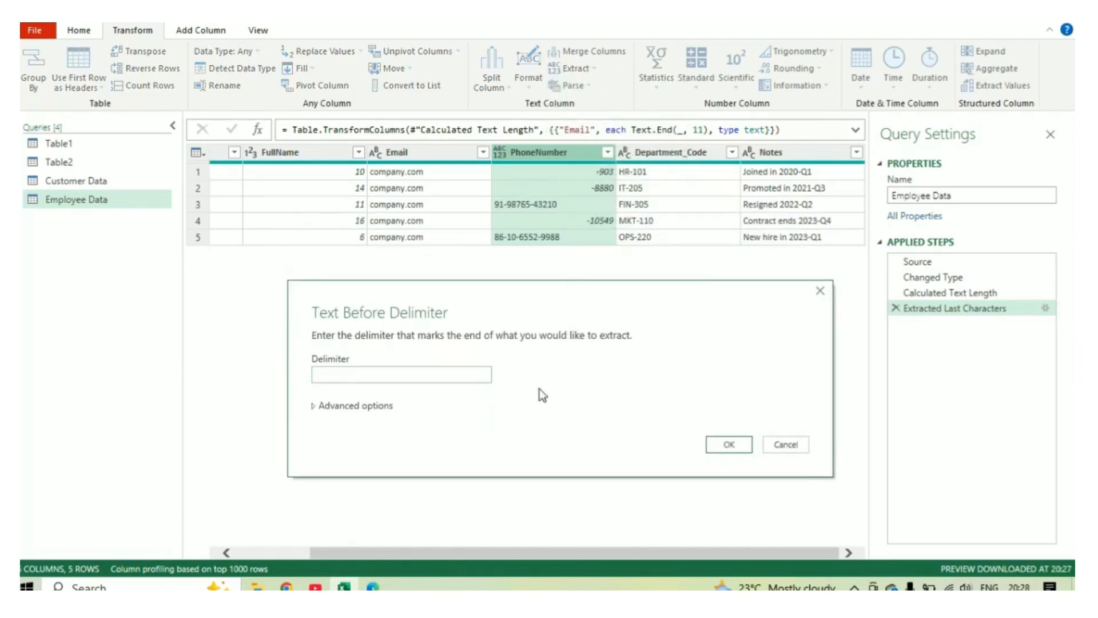
pyautogui.write('-')
pyautogui.moveTo(459, 298); pyautogui.dragTo(459, 284)
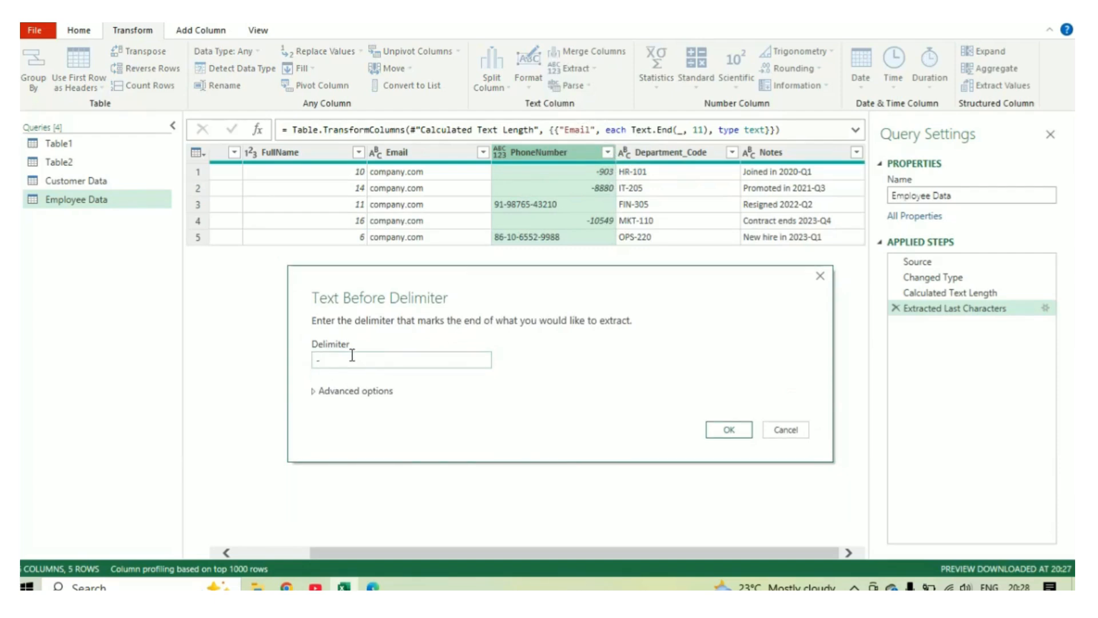
pyautogui.click(314, 392)
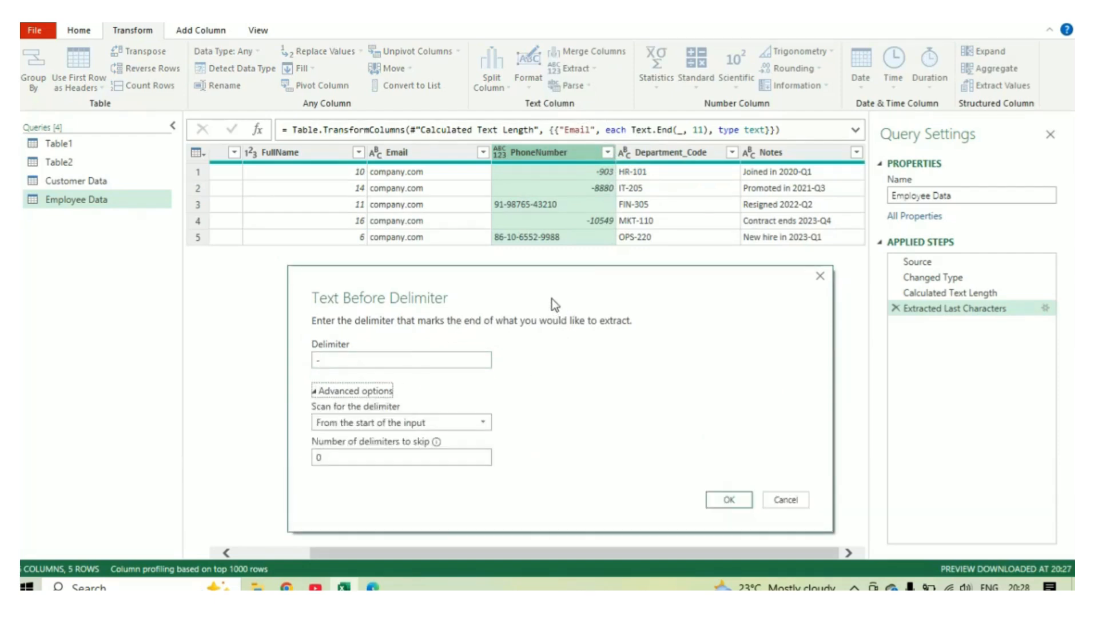
pyautogui.moveTo(552, 299); pyautogui.dragTo(552, 243)
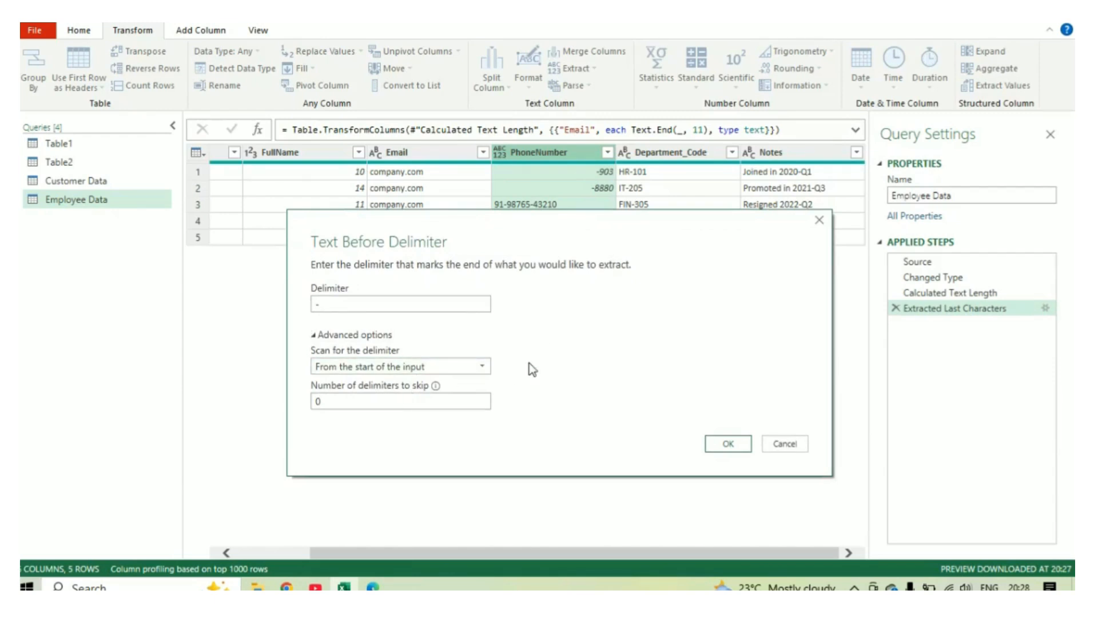
pyautogui.moveTo(548, 266); pyautogui.dragTo(541, 201)
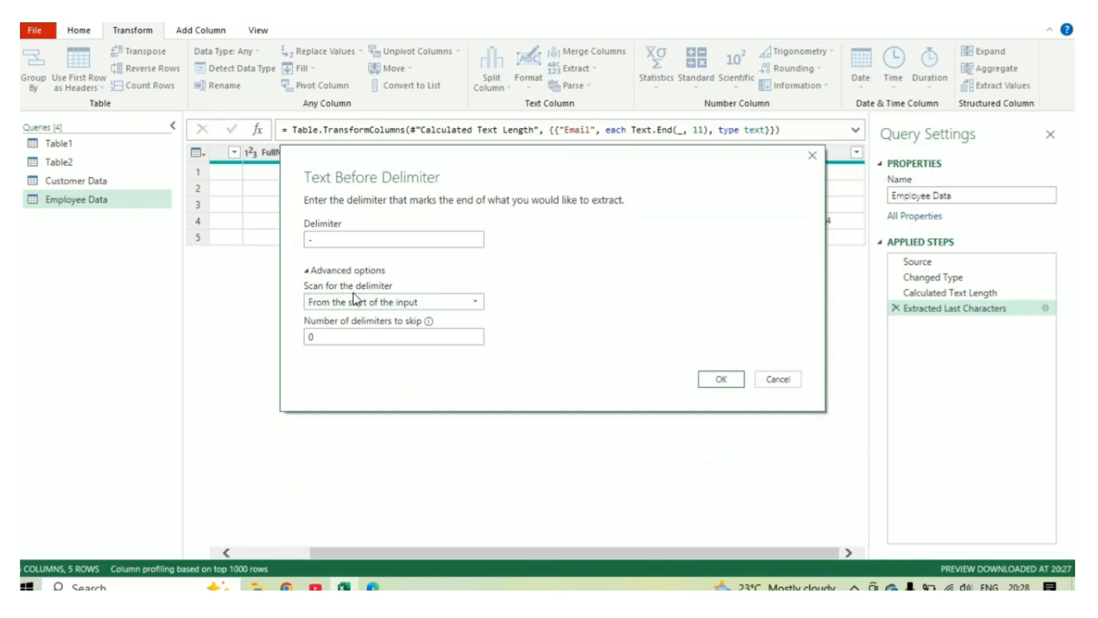
pyautogui.click(403, 304)
pyautogui.click(369, 335)
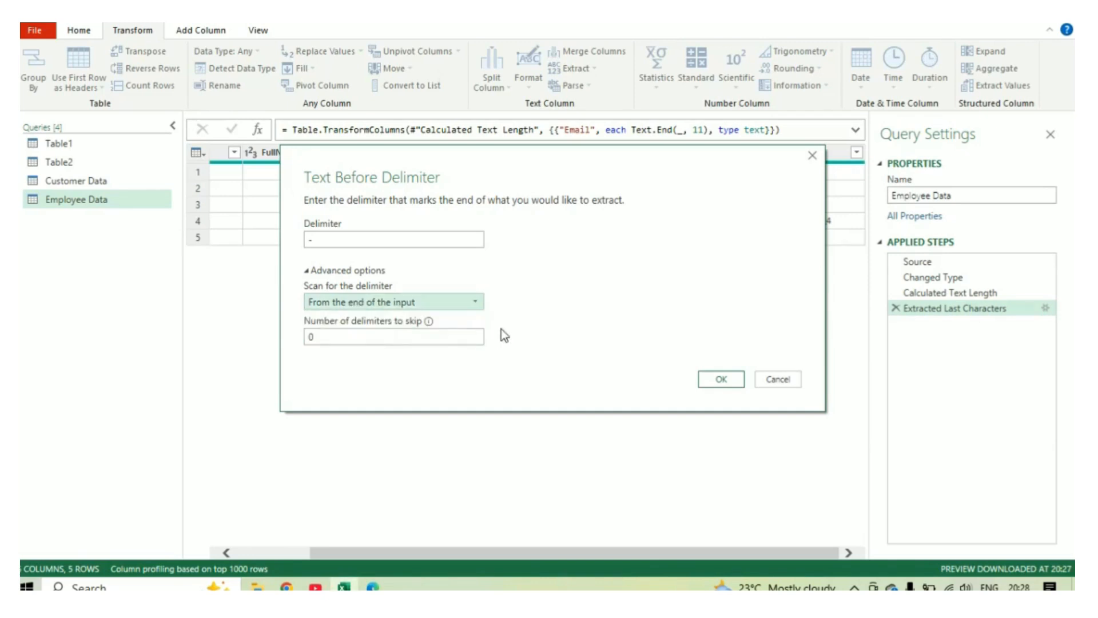
pyautogui.click(401, 301)
pyautogui.click(369, 318)
# Step: Apply the before-delimiter extraction to the PhoneNumber column, scanning for the delimiter from the start of the input
pyautogui.moveTo(590, 174); pyautogui.dragTo(578, 238)
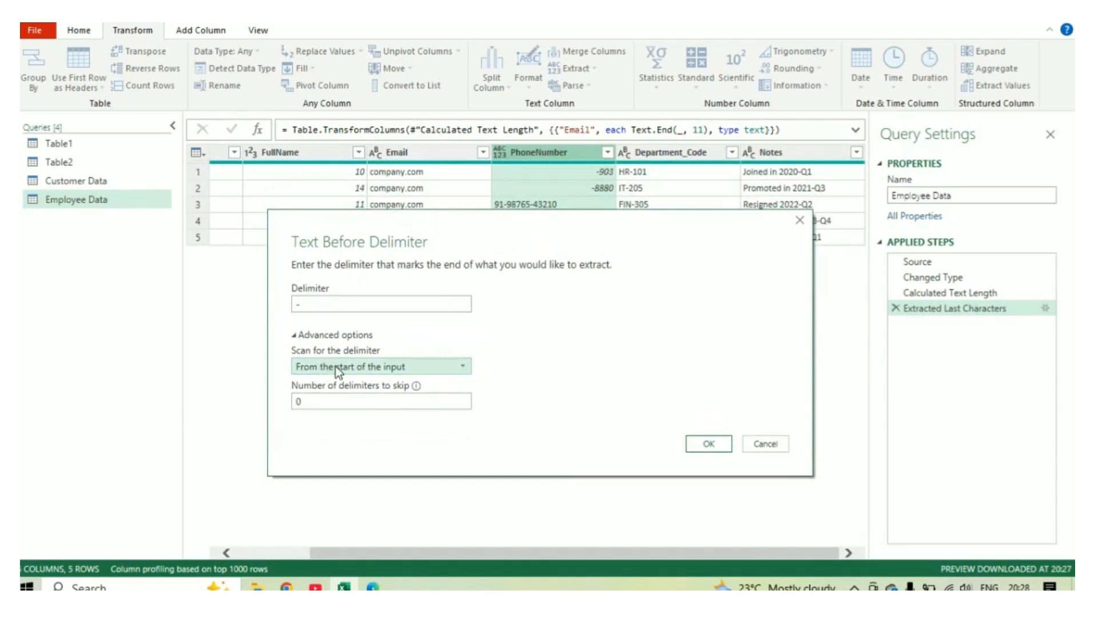
pyautogui.click(417, 369)
pyautogui.click(417, 369)
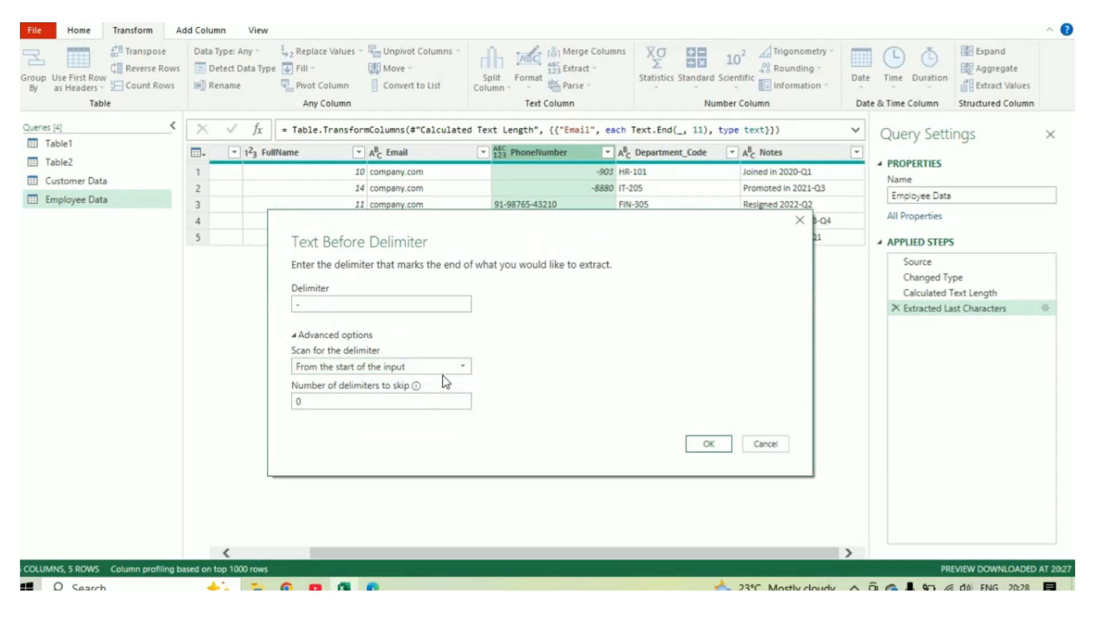
pyautogui.click(700, 444)
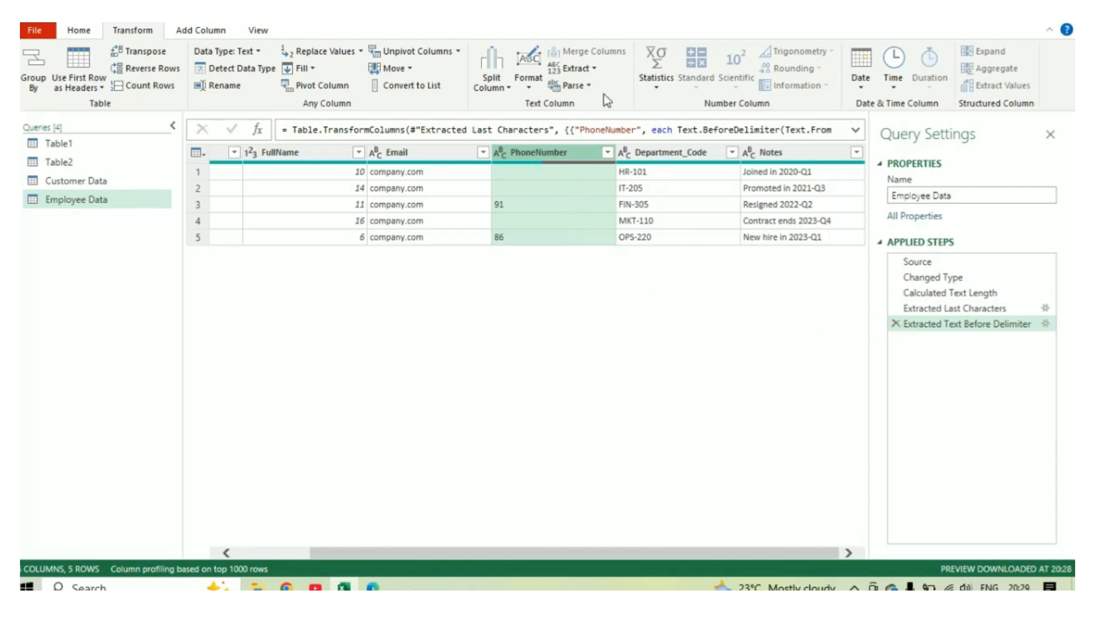
# Step: Compare the PhoneNumber column before and after the delimiter extraction using the last two applied steps
pyautogui.click(595, 69)
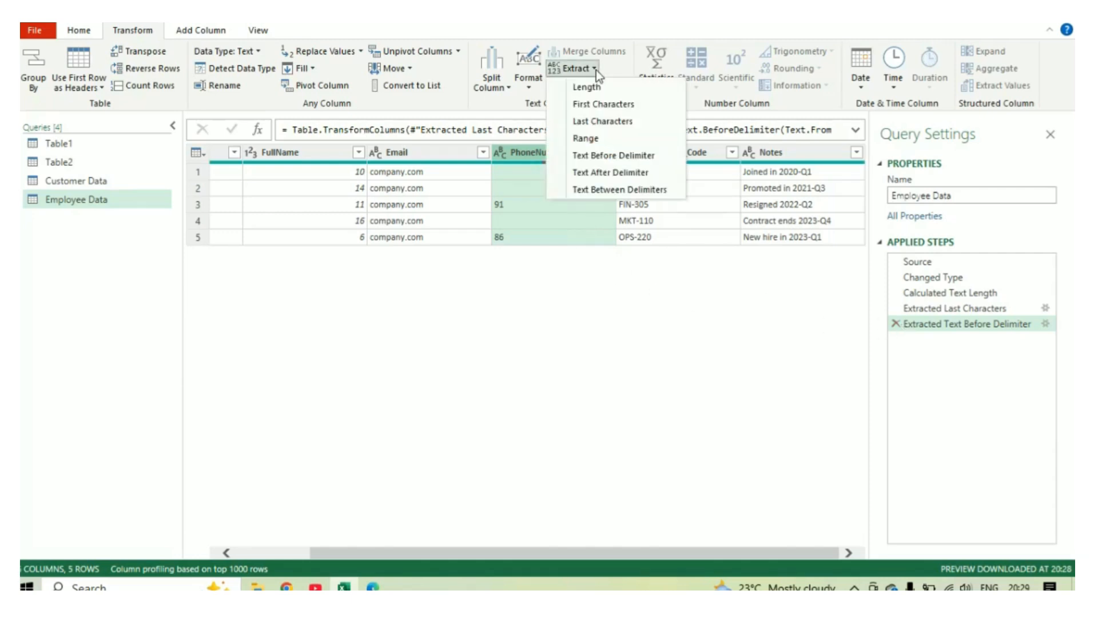
pyautogui.click(702, 304)
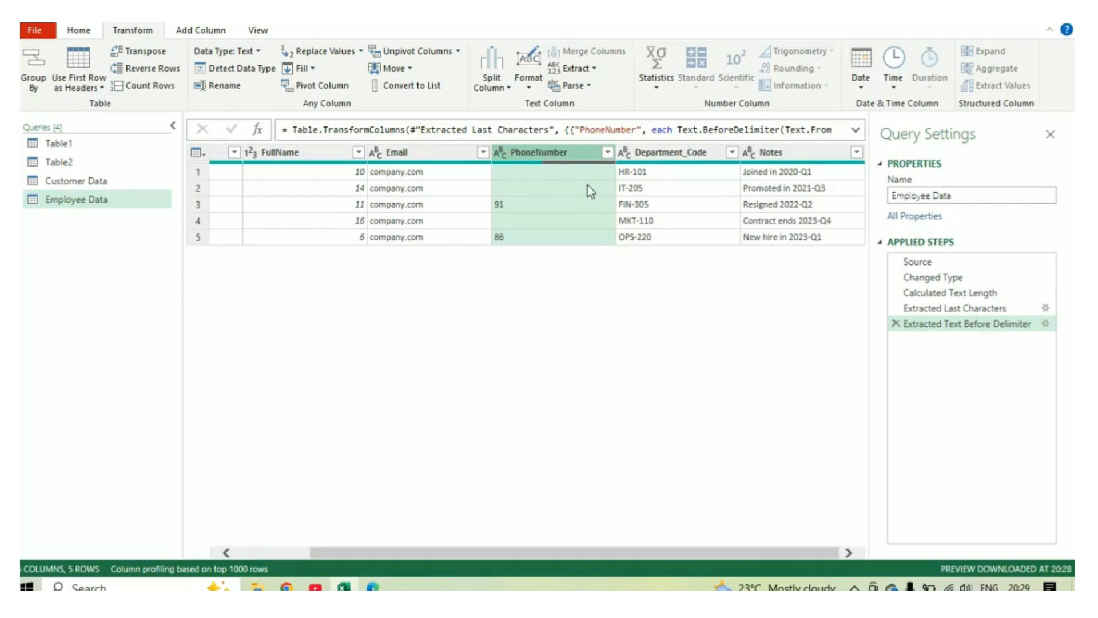
pyautogui.click(955, 309)
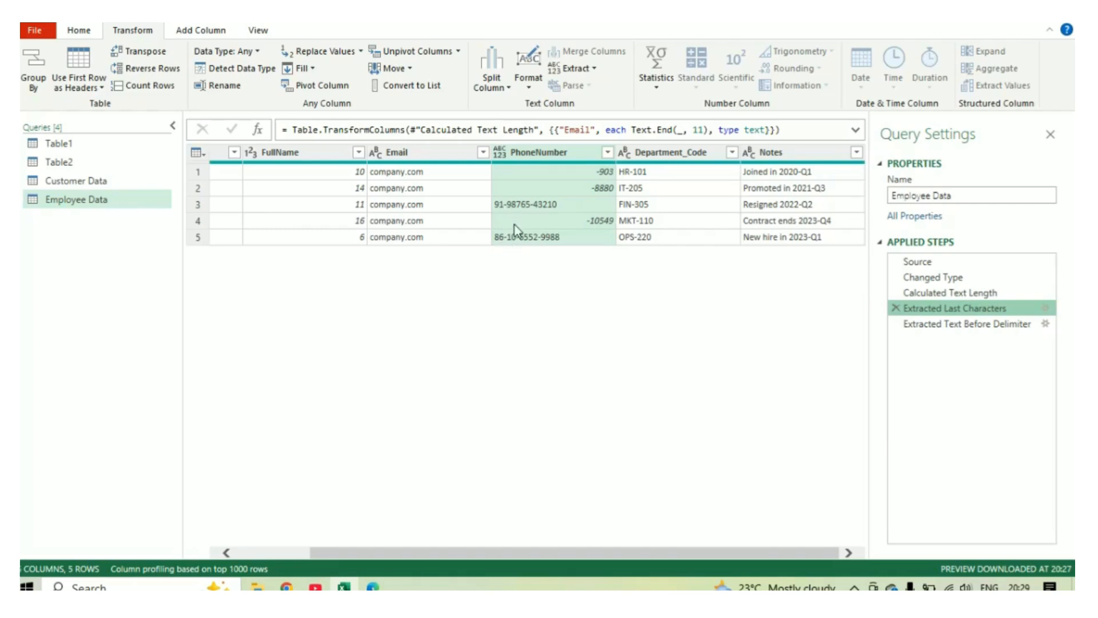
pyautogui.click(1011, 325)
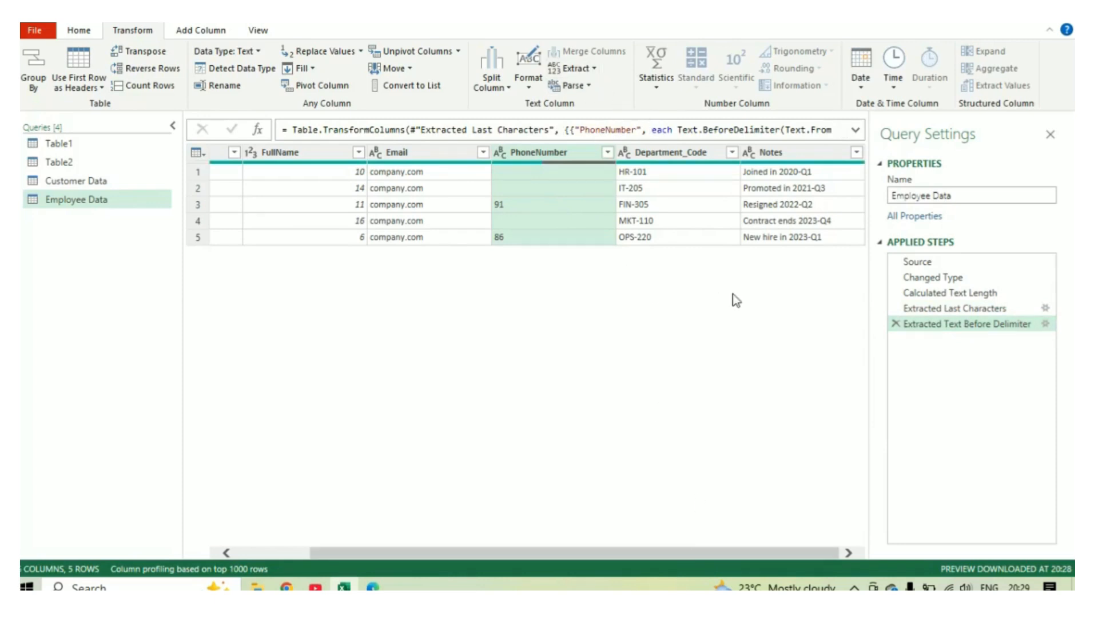
# Step: Extract the text after the "-" delimiter in the Department_Code column, scanning from the start of the input
pyautogui.click(687, 156)
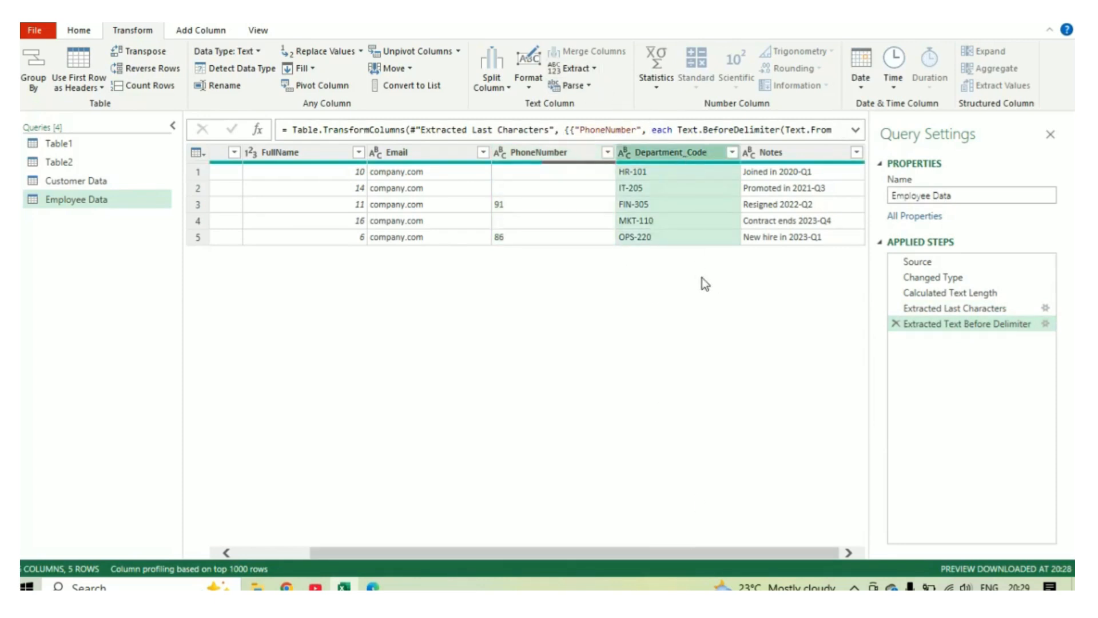
pyautogui.click(589, 70)
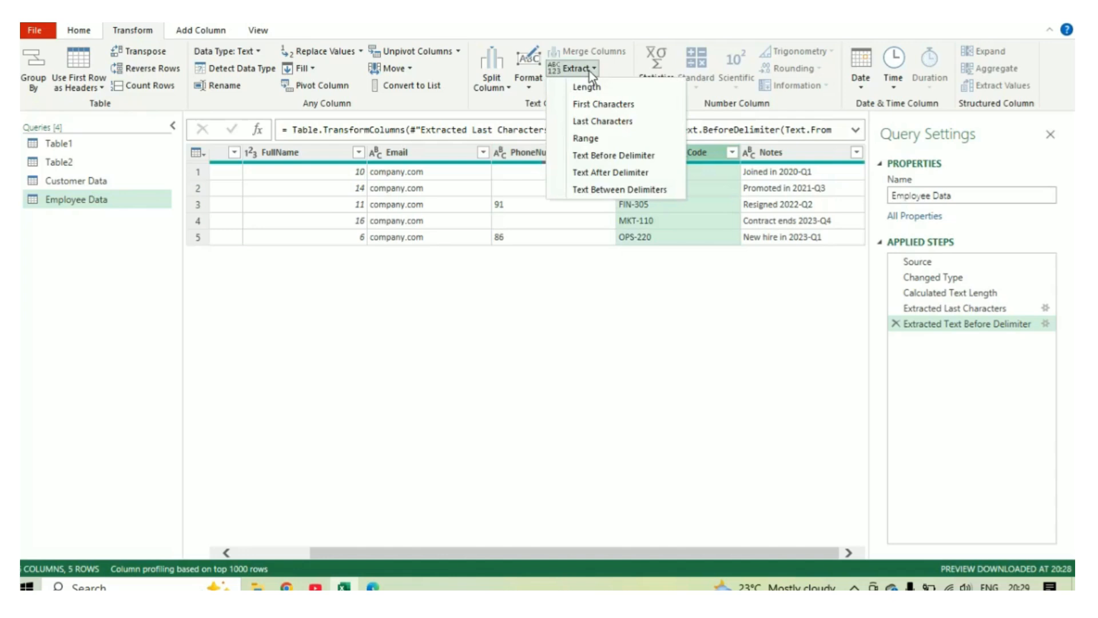
pyautogui.click(638, 346)
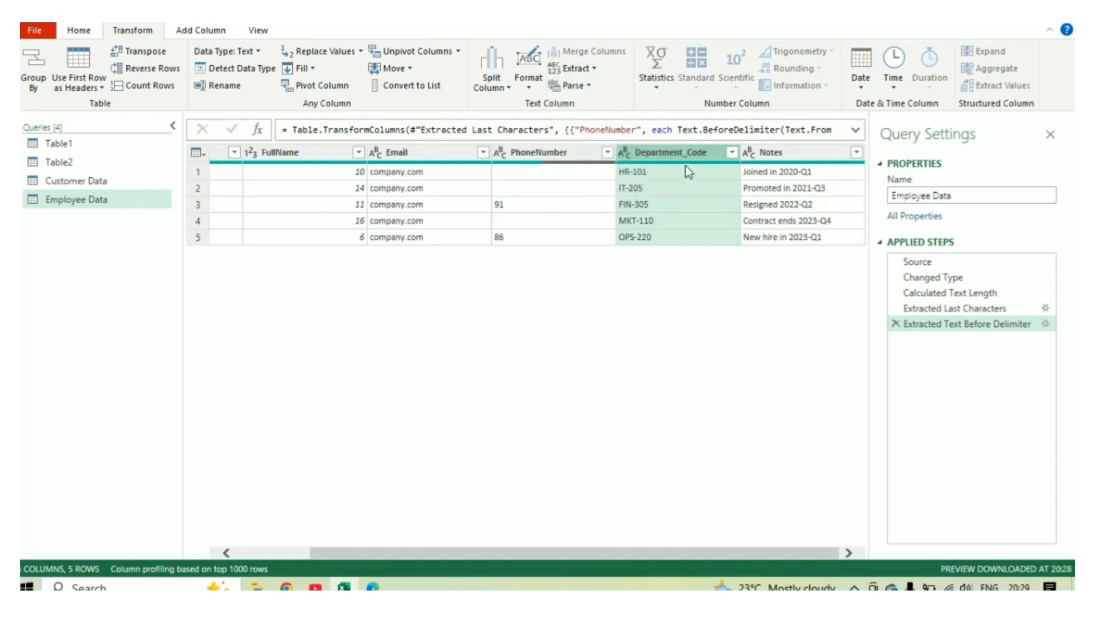
pyautogui.click(594, 69)
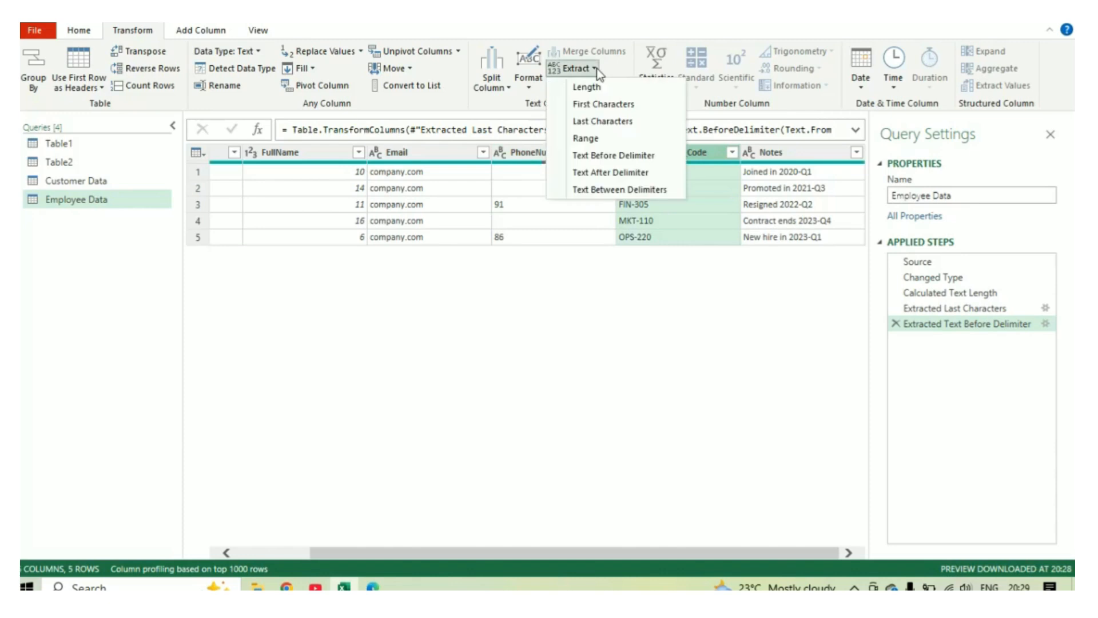
pyautogui.click(636, 173)
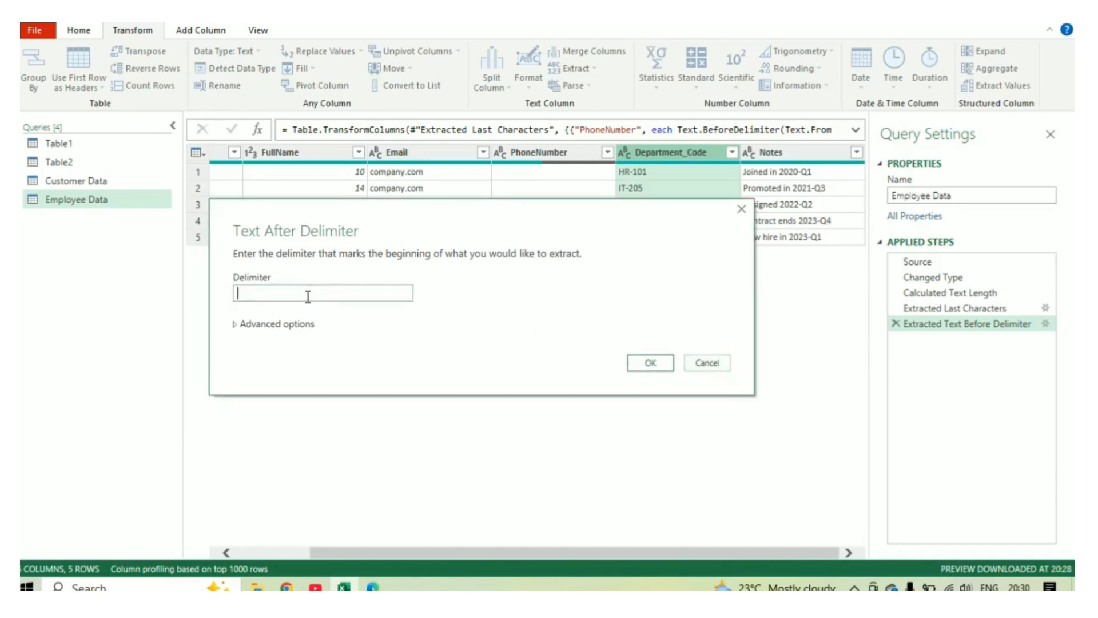
pyautogui.write('-')
pyautogui.click(237, 324)
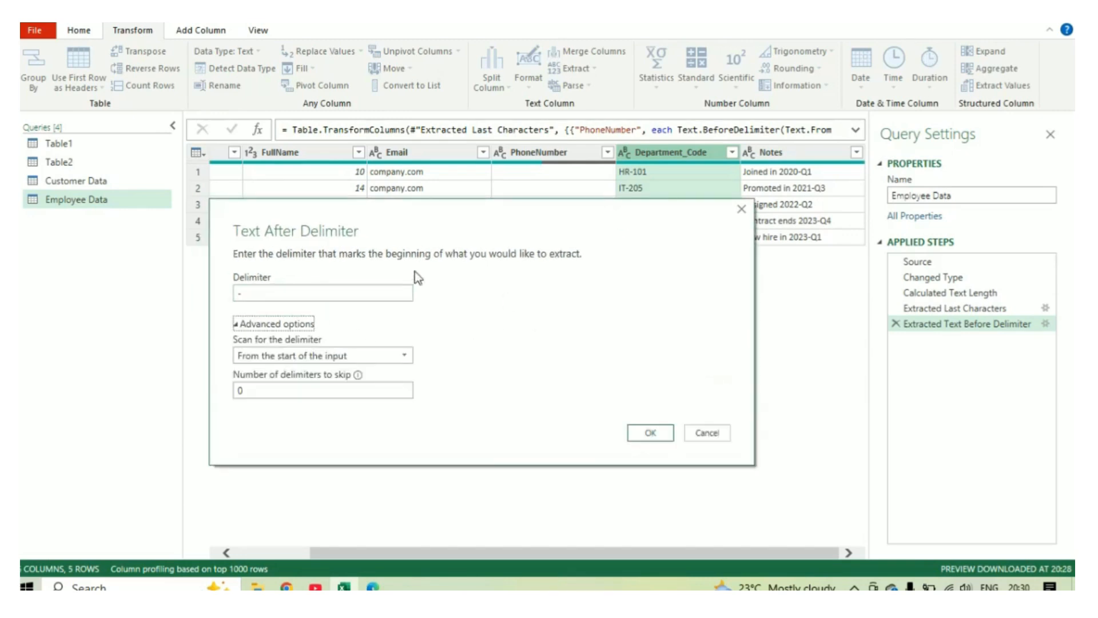
pyautogui.click(315, 348)
pyautogui.click(331, 345)
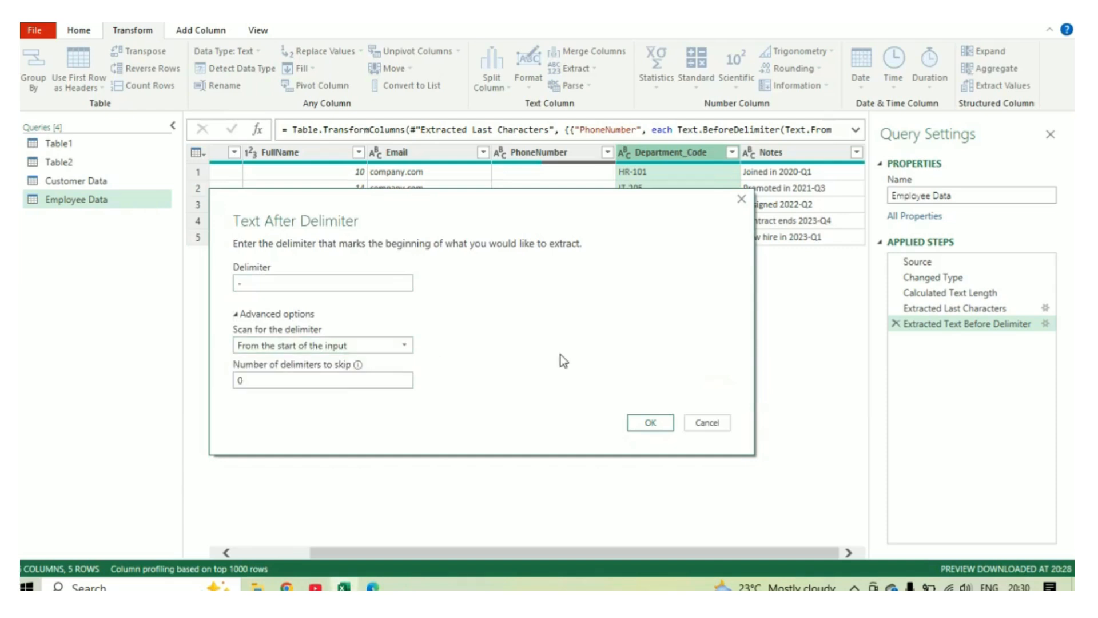
pyautogui.moveTo(479, 225); pyautogui.dragTo(465, 256)
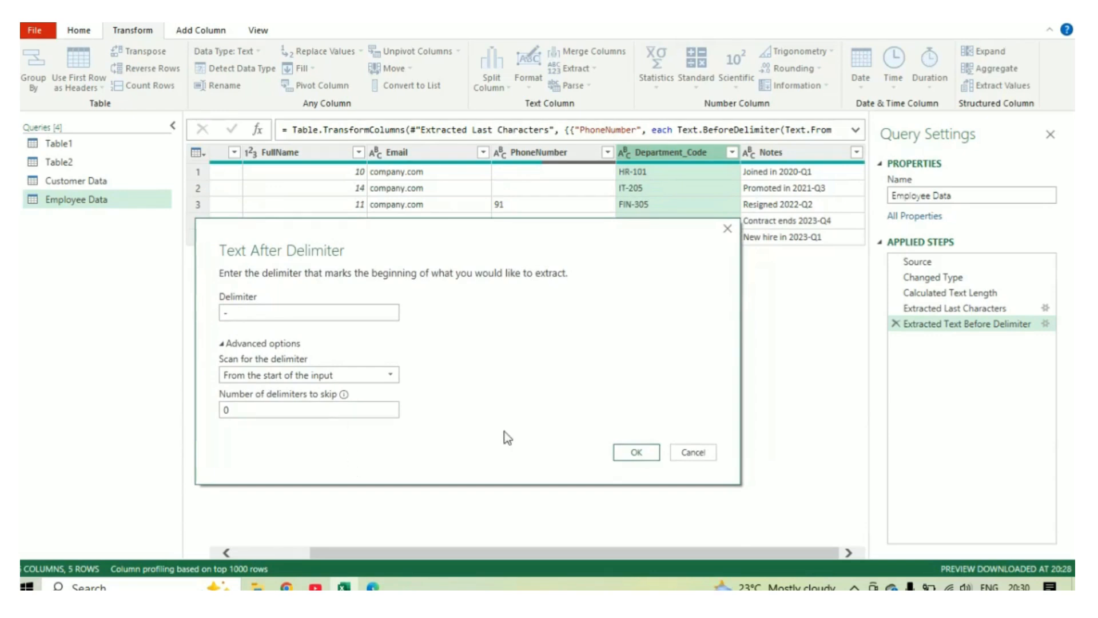
pyautogui.click(635, 452)
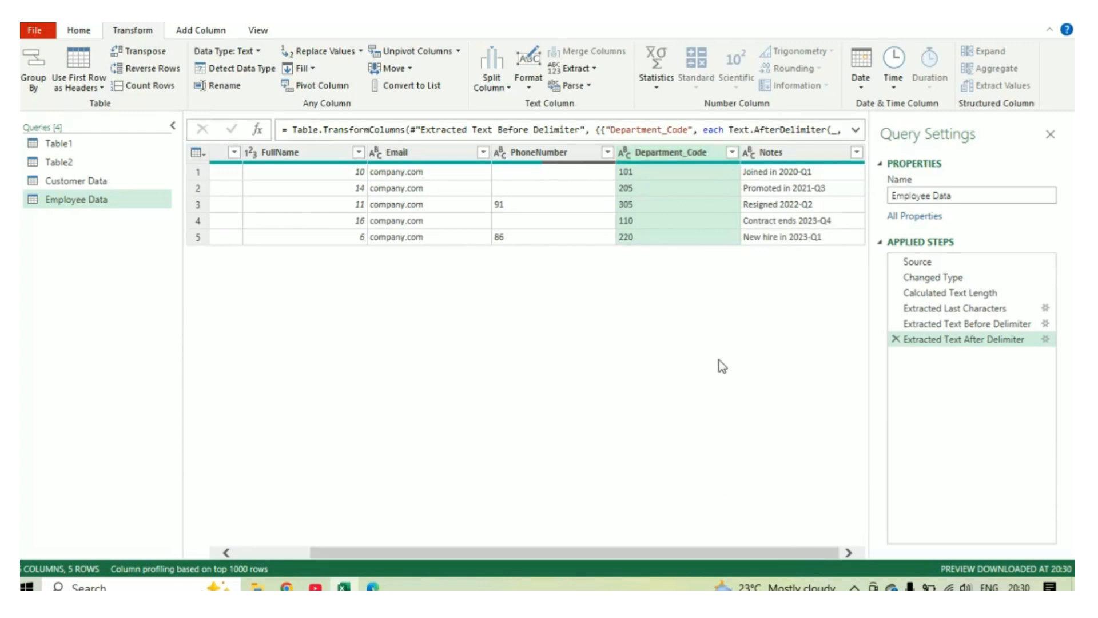
# Step: Set up a Text Between Delimiters extraction on the Notes column with "-" as the start delimiter and show its advanced options
pyautogui.click(595, 68)
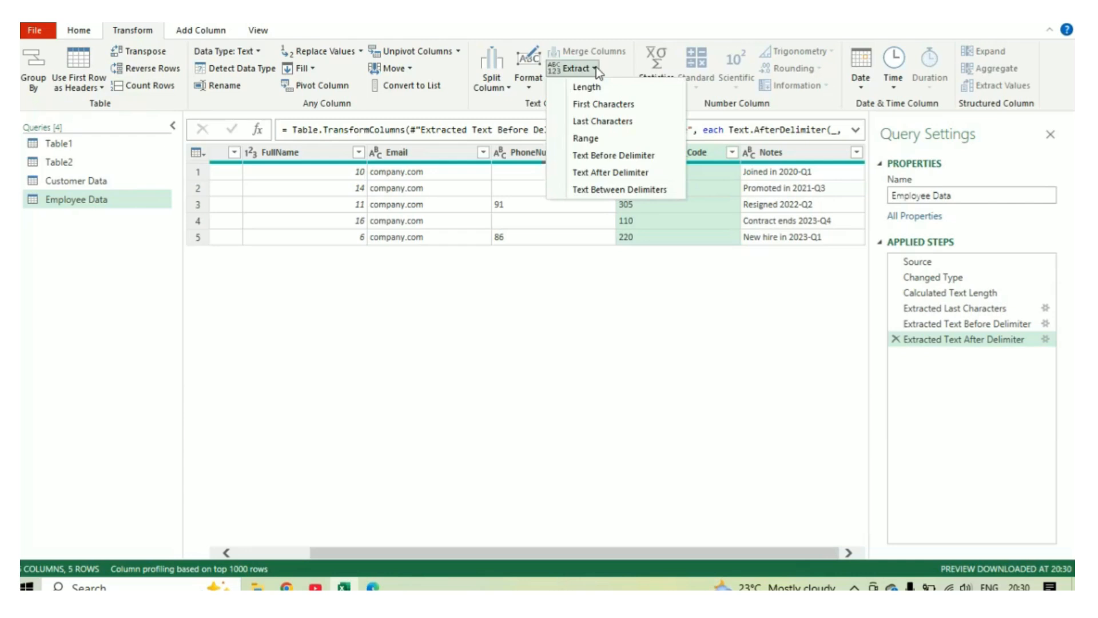
pyautogui.click(620, 189)
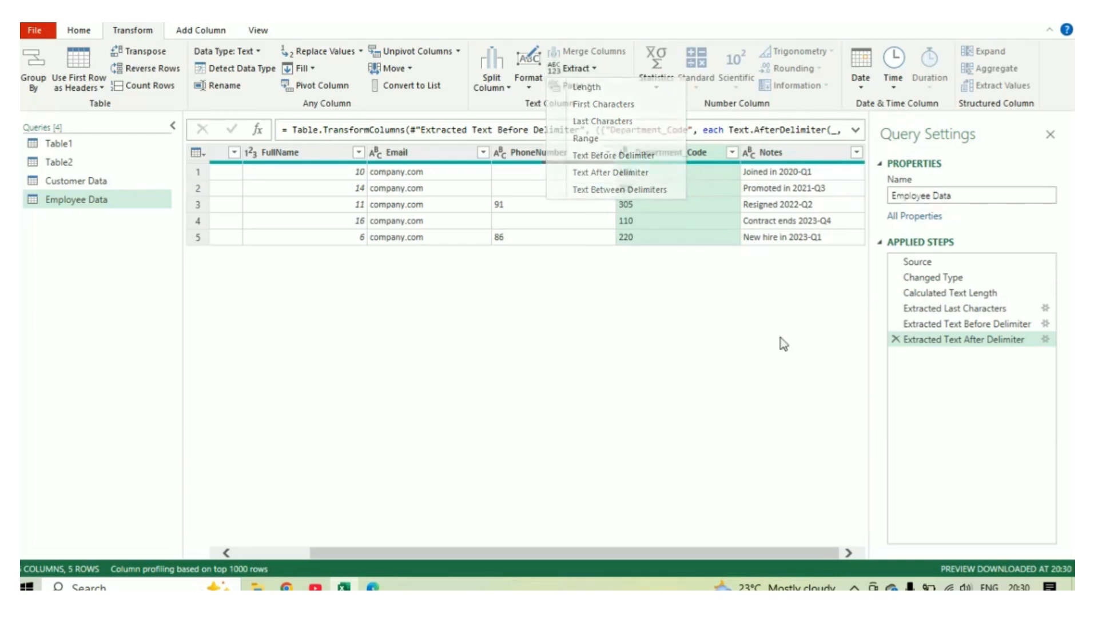
pyautogui.click(791, 154)
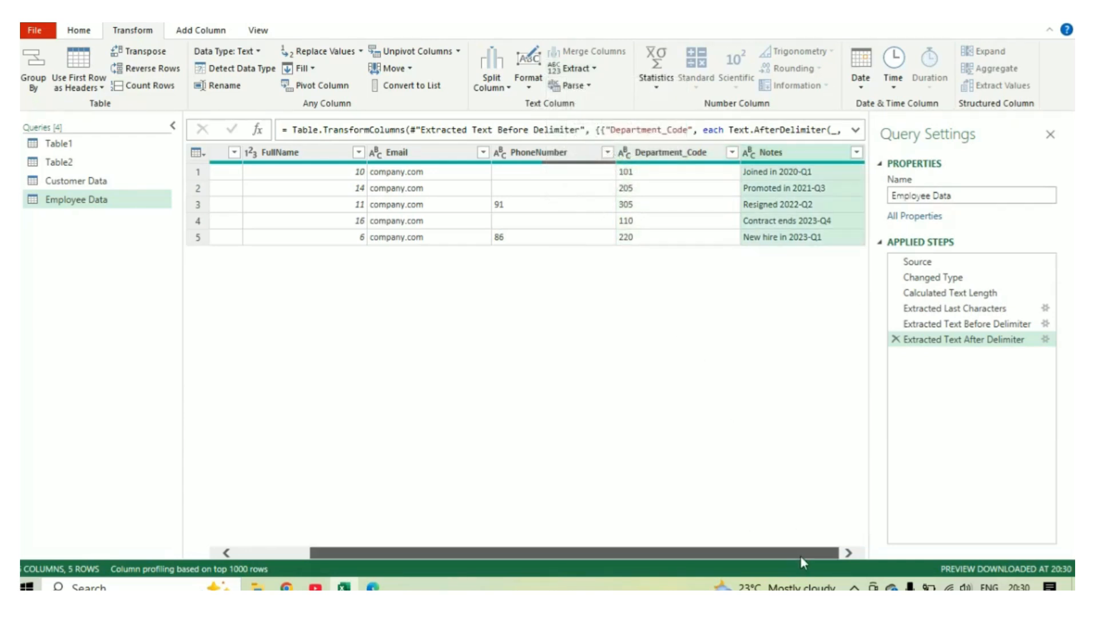
pyautogui.click(592, 70)
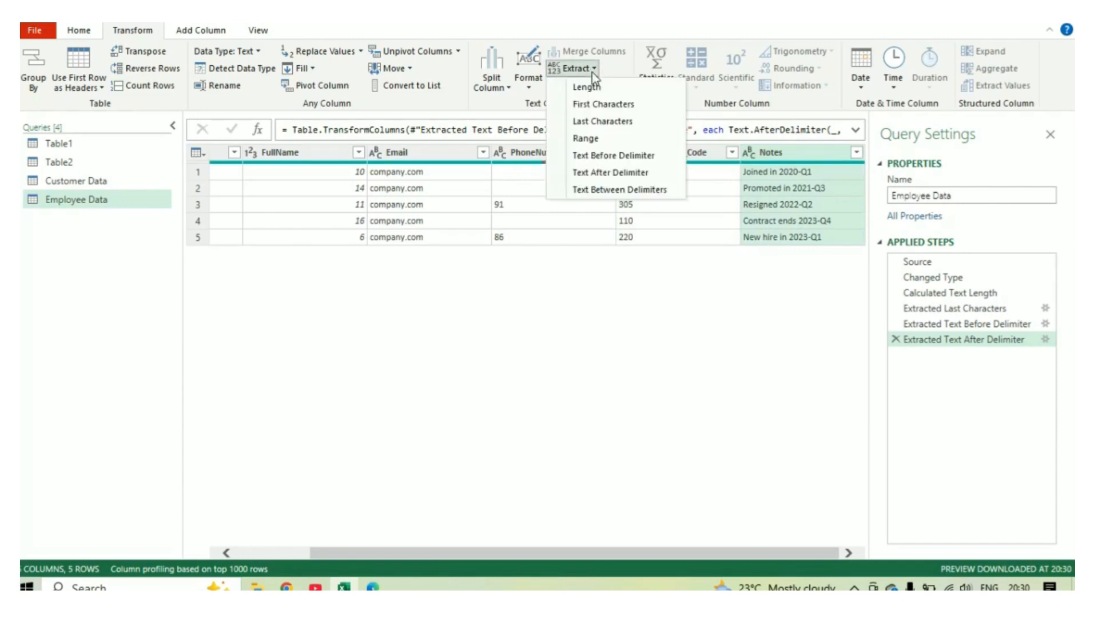
pyautogui.click(598, 190)
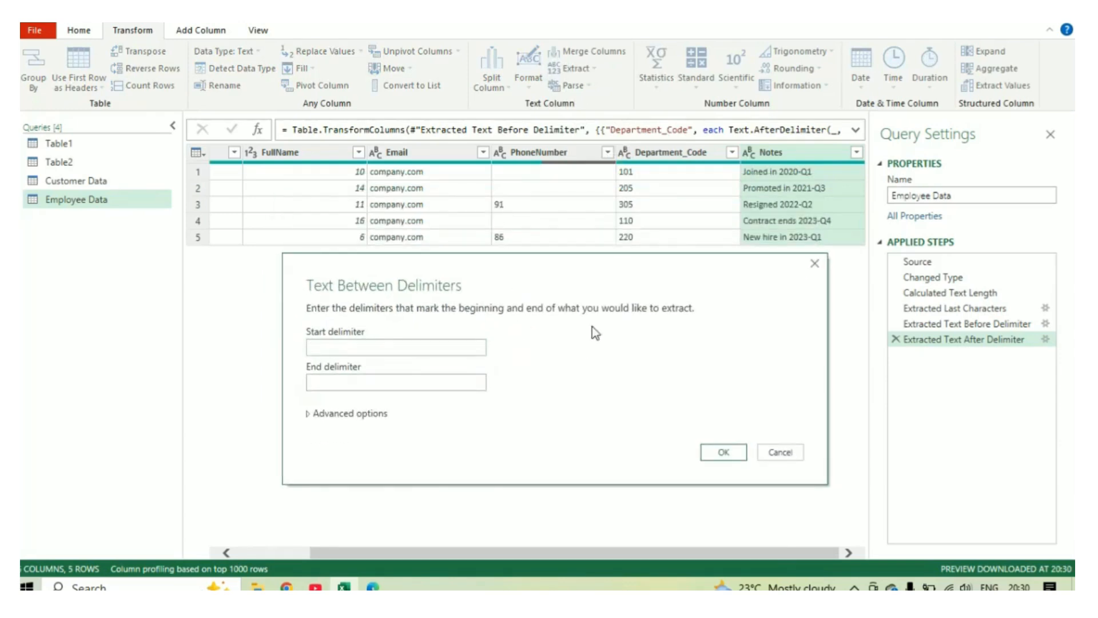
pyautogui.click(381, 349)
pyautogui.write('-')
pyautogui.click(341, 382)
pyautogui.click(316, 414)
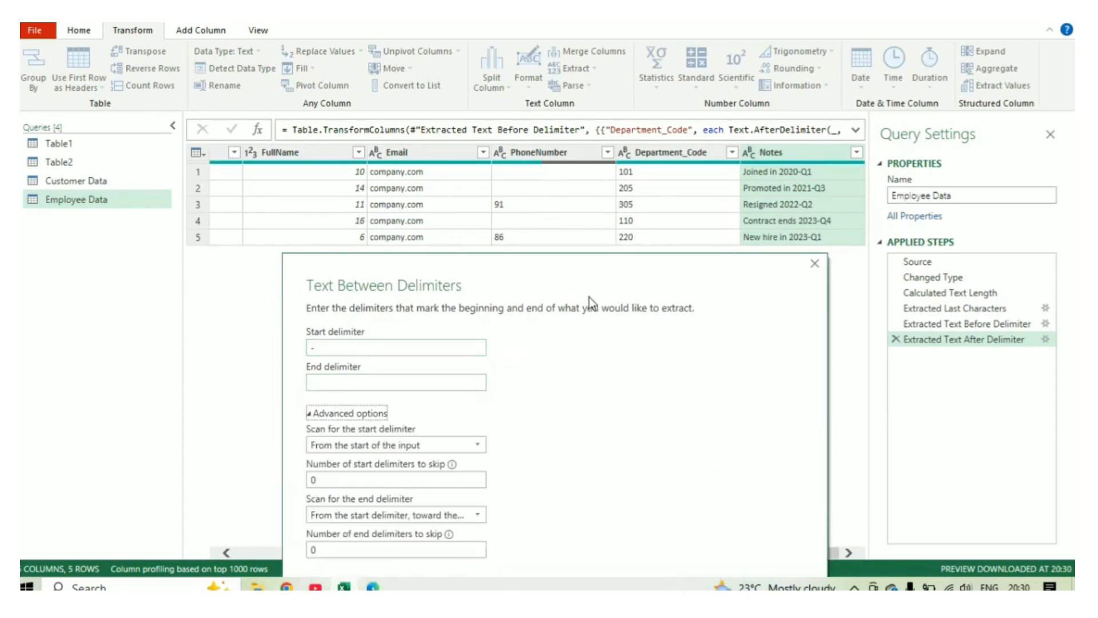
pyautogui.moveTo(589, 298); pyautogui.dragTo(683, 163)
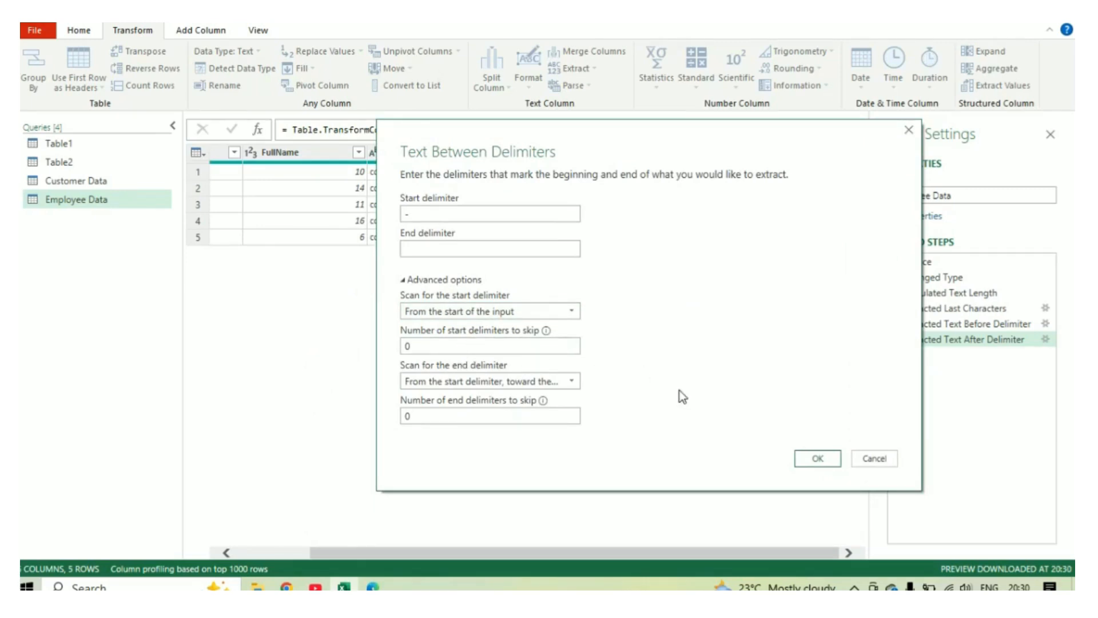
# Step: Enter a space as the end delimiter and apply the between-delimiters extraction to the Notes column, scanning from the start of the input
pyautogui.click(818, 459)
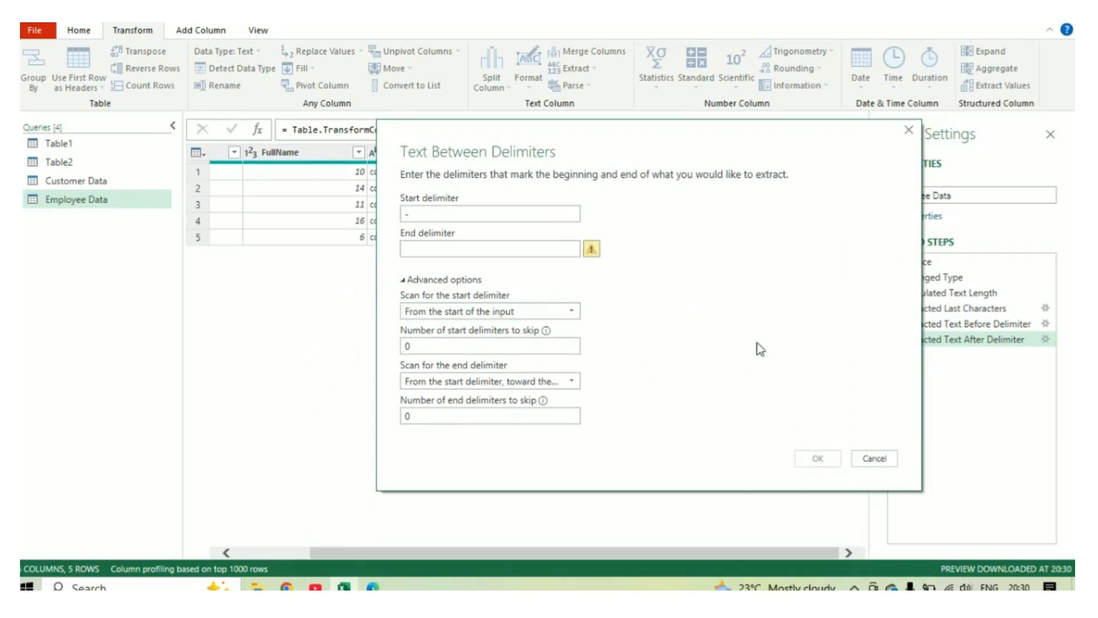
pyautogui.click(428, 250)
pyautogui.moveTo(632, 132); pyautogui.dragTo(331, 142)
pyautogui.click(127, 259)
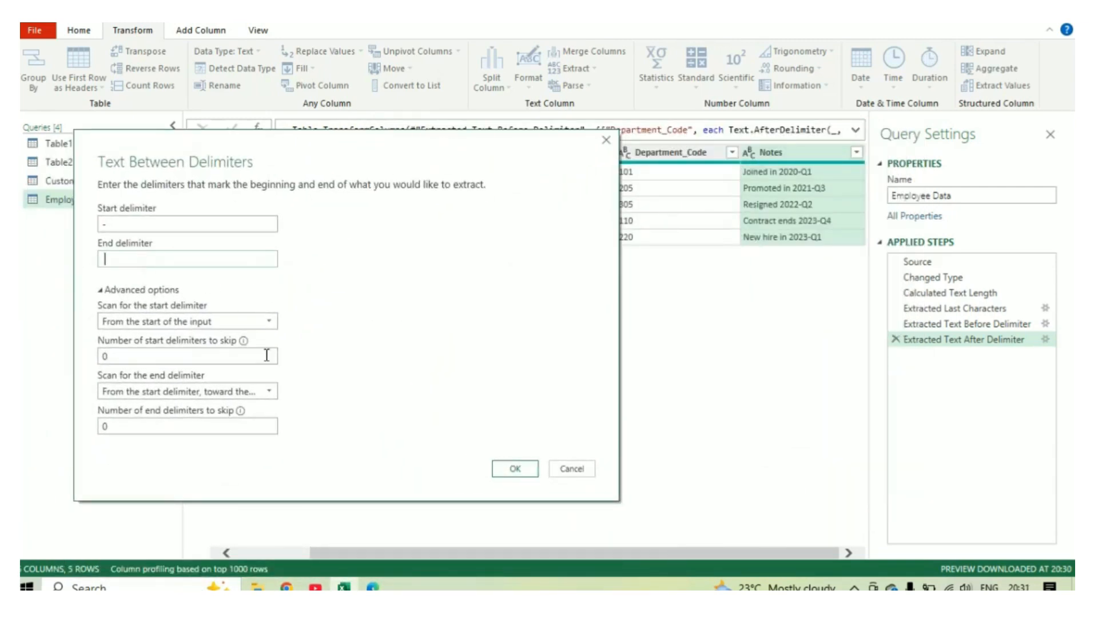
pyautogui.click(515, 467)
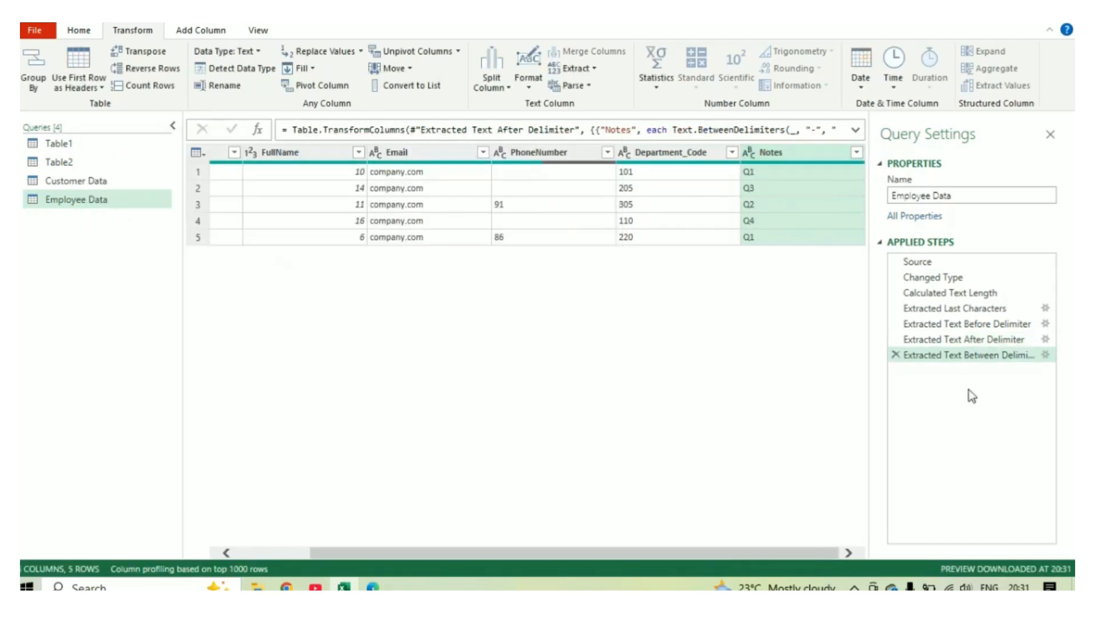
# Step: Compare the Notes column before and after the between-delimiters extraction using the last two applied steps
pyautogui.click(956, 338)
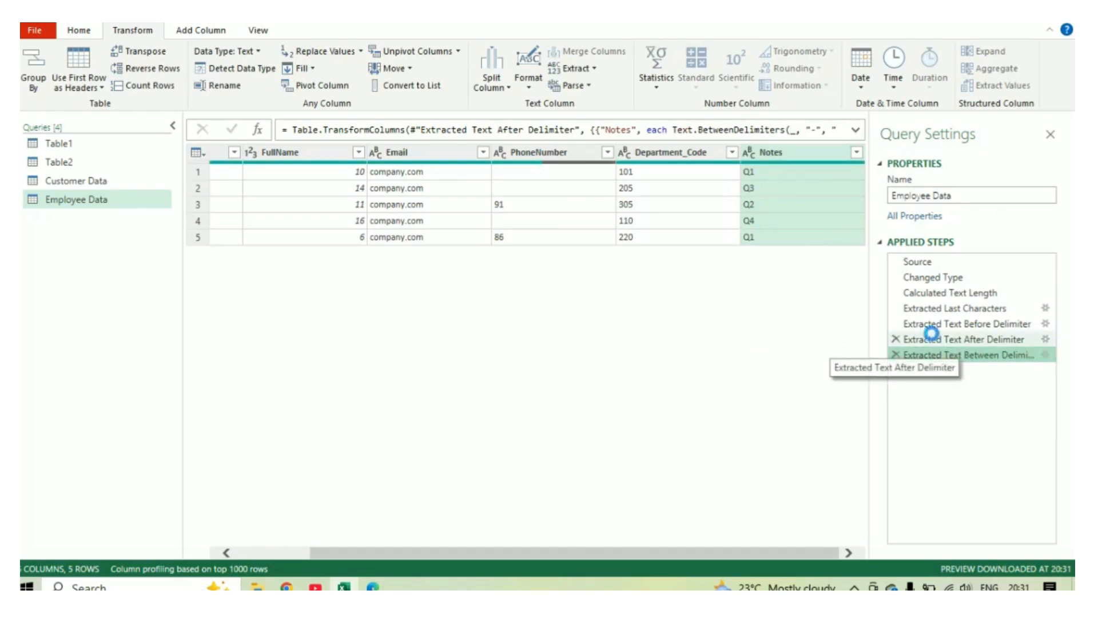
pyautogui.click(929, 340)
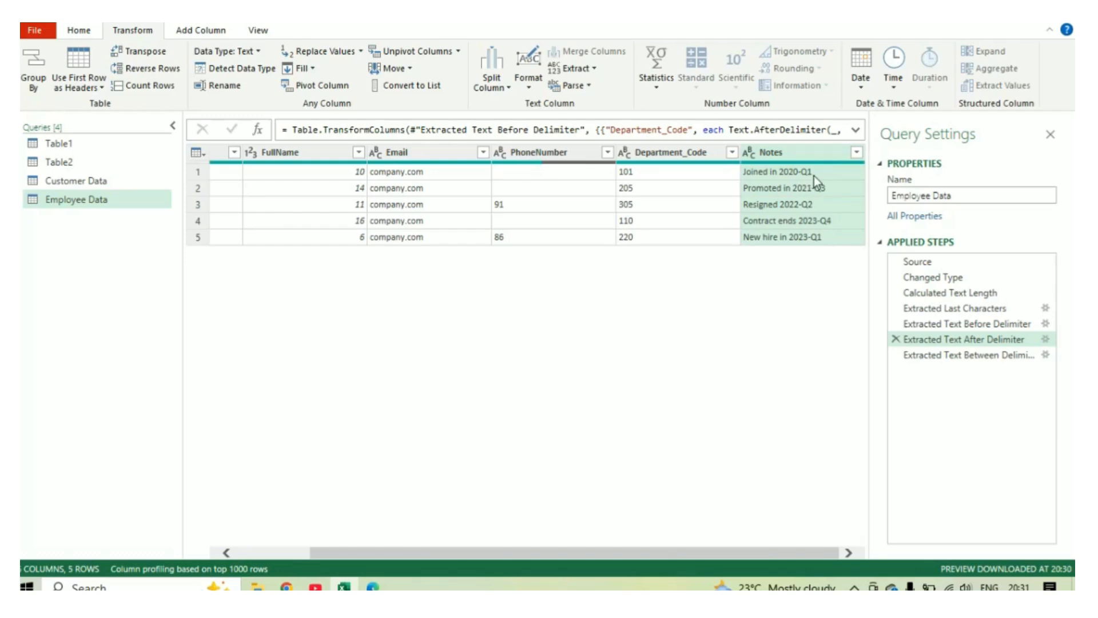
pyautogui.click(904, 355)
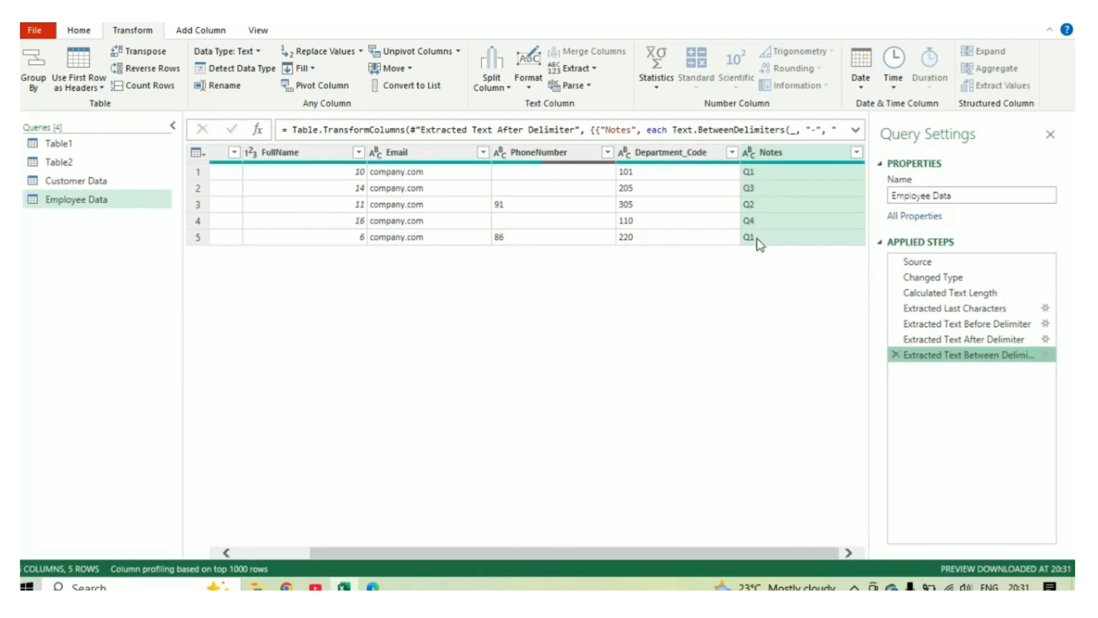
# Step: Open the Extract Text Range settings for the Email column, keeping the column's values in view
pyautogui.moveTo(644, 547); pyautogui.dragTo(527, 548)
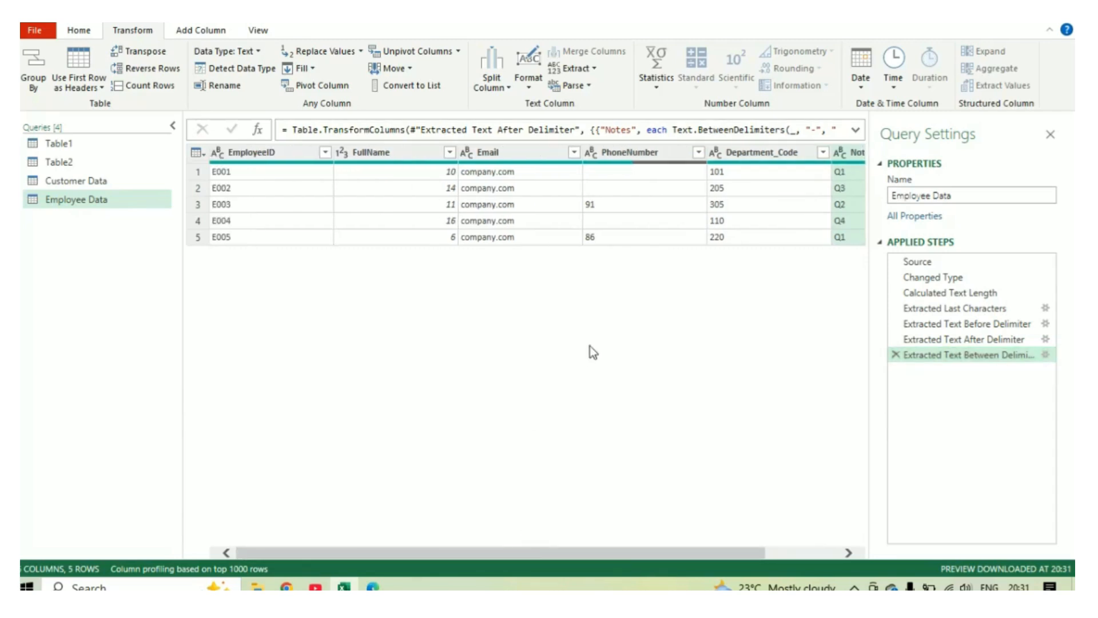
pyautogui.click(371, 152)
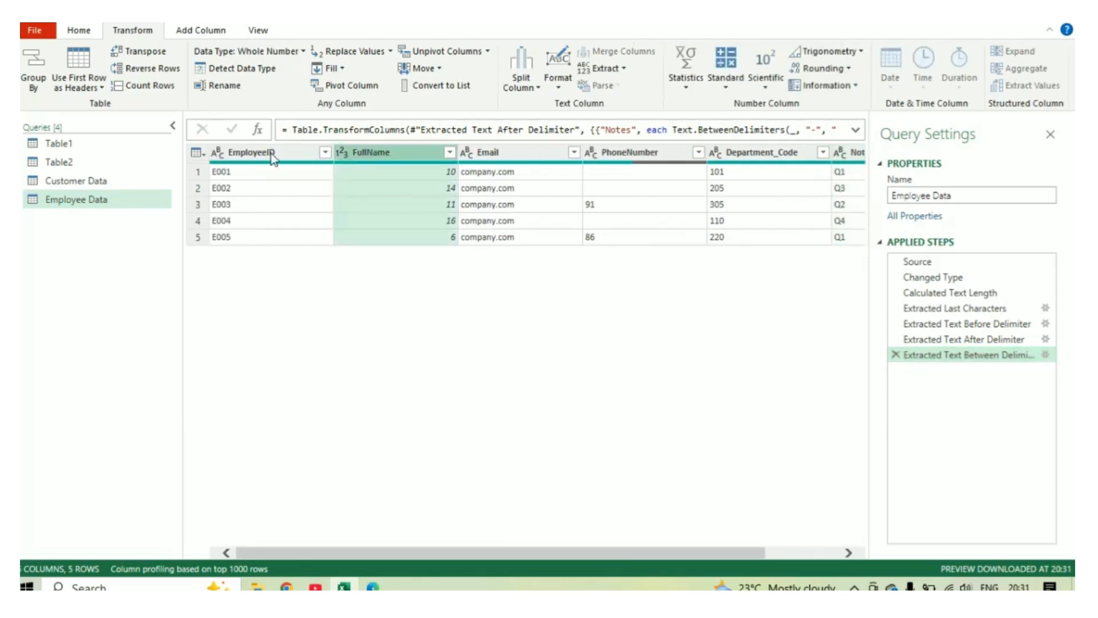
pyautogui.click(271, 153)
pyautogui.click(545, 152)
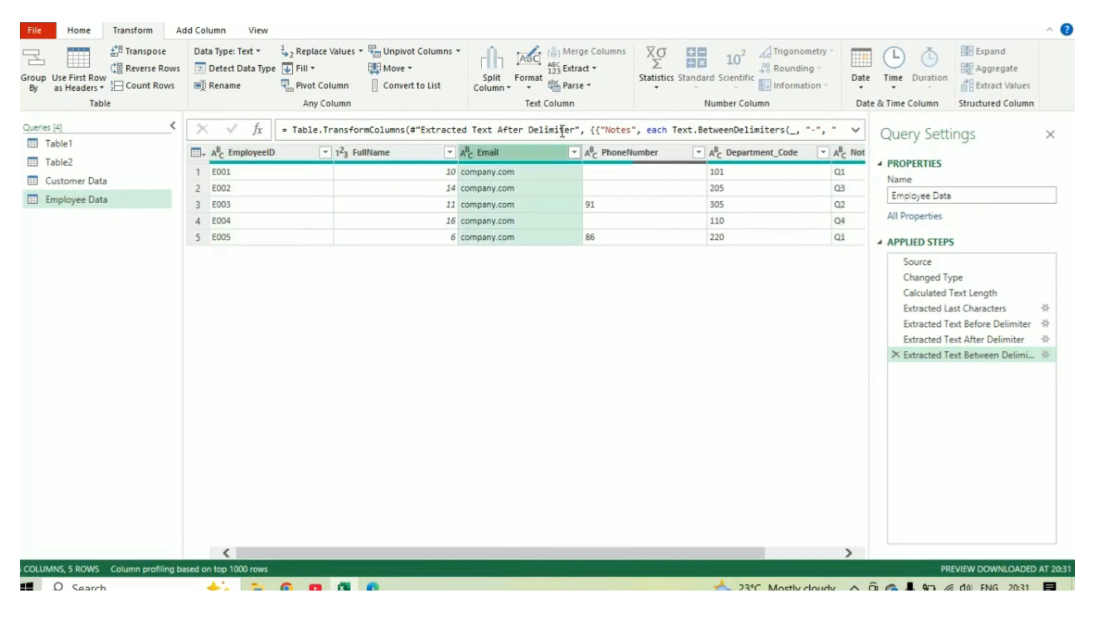
pyautogui.click(596, 67)
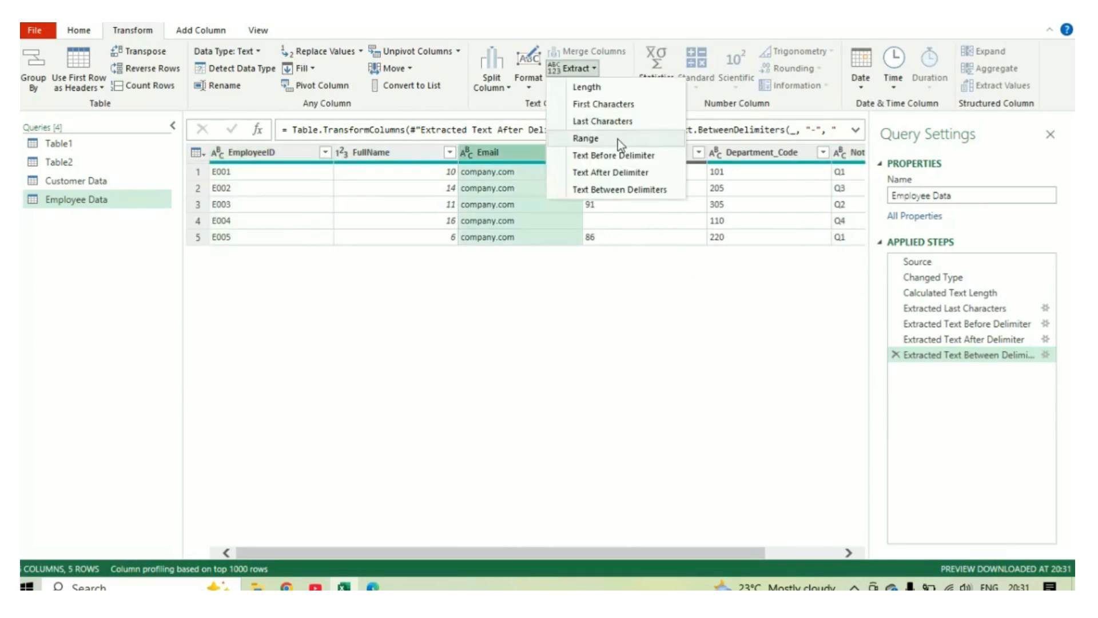
pyautogui.click(596, 338)
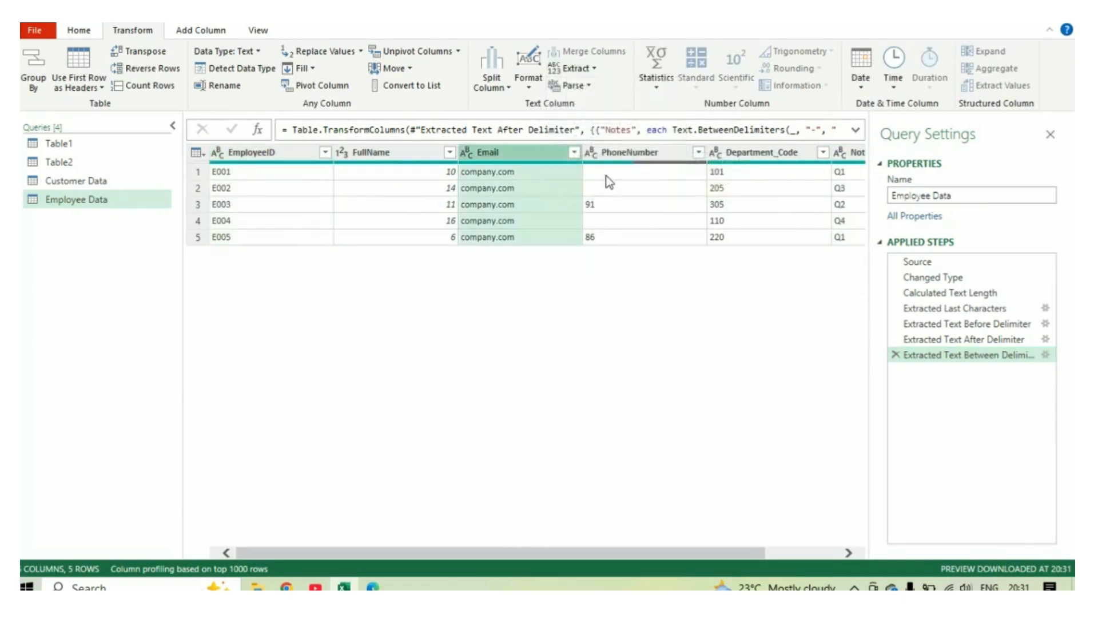
pyautogui.click(584, 67)
pyautogui.click(635, 327)
pyautogui.moveTo(549, 207)
pyautogui.mouseDown()
pyautogui.moveTo(548, 255)
pyautogui.moveTo(559, 223)
pyautogui.mouseUp()
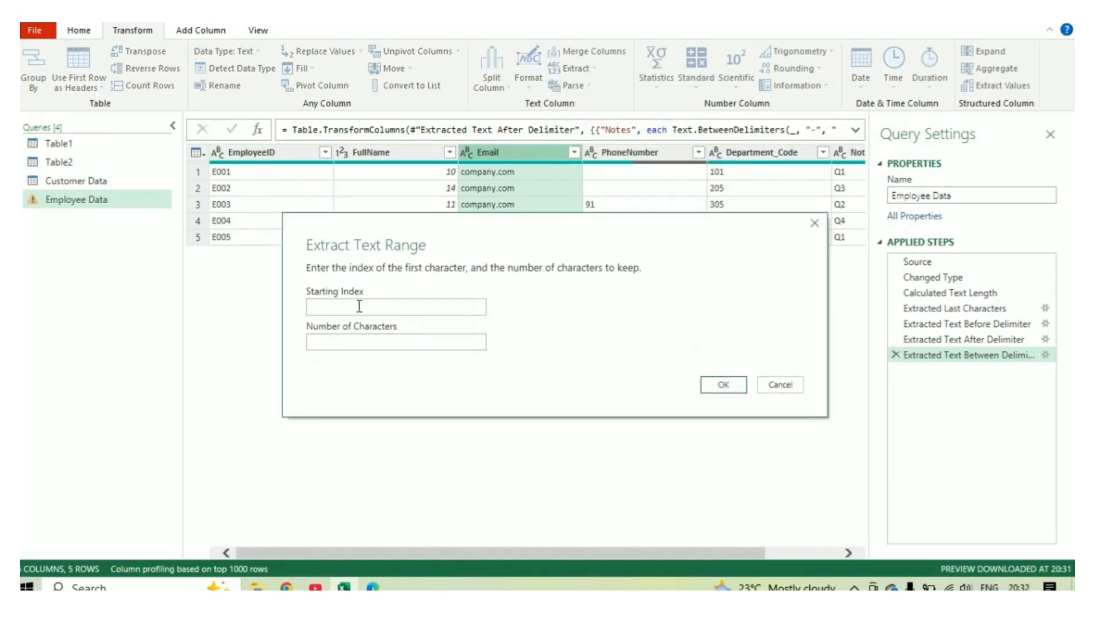
pyautogui.moveTo(418, 247); pyautogui.dragTo(418, 213)
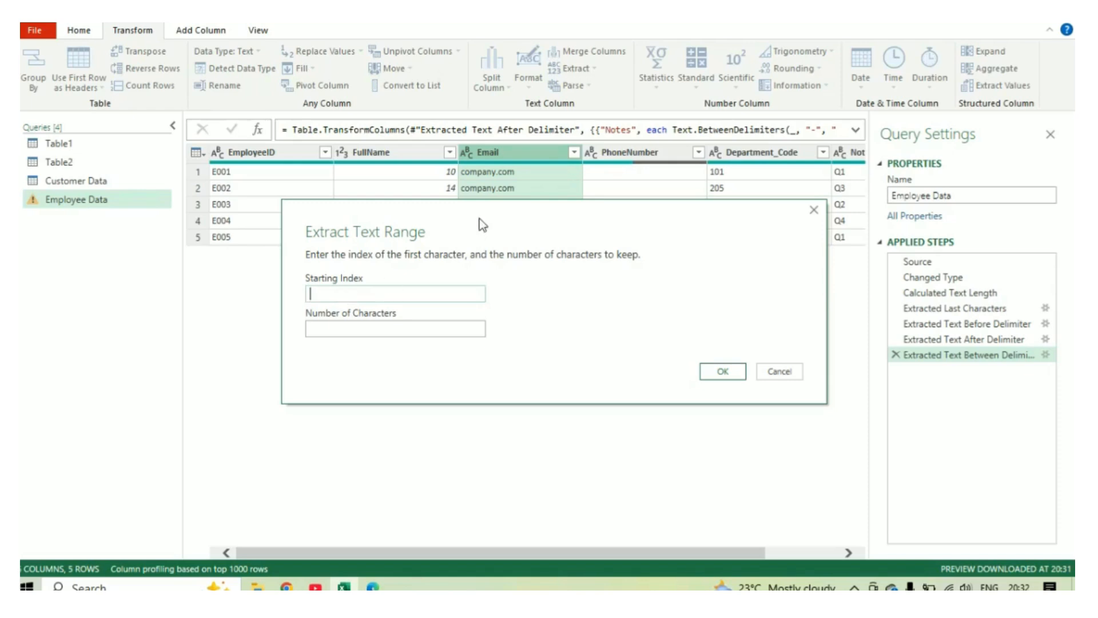
pyautogui.moveTo(479, 225); pyautogui.dragTo(479, 253)
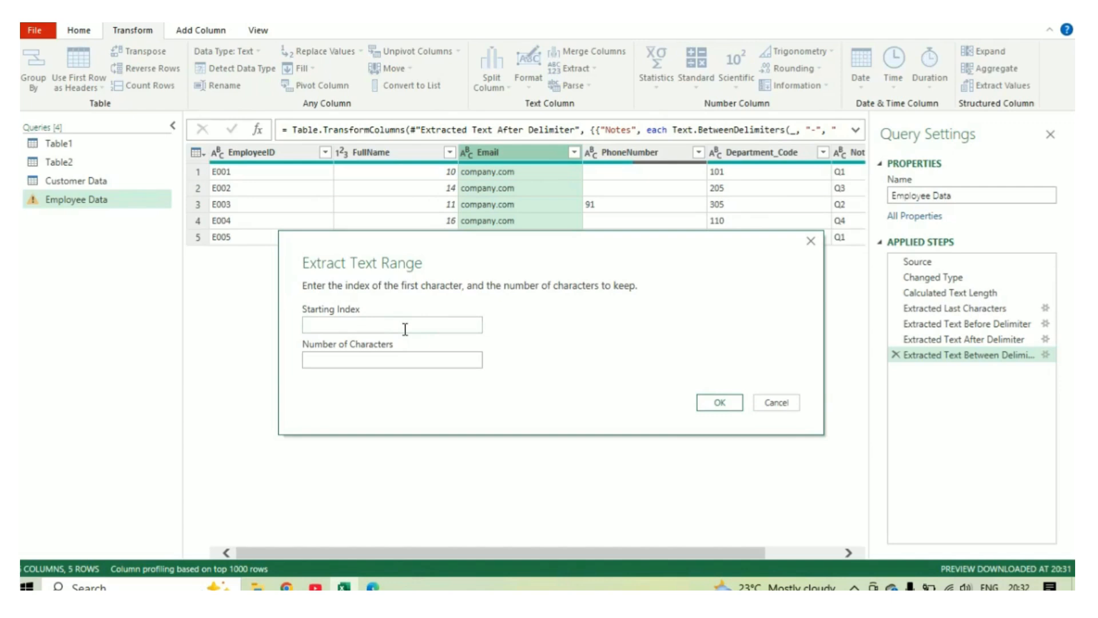
# Step: Extract a text range of 2 characters from the Email column with a starting index of 4
pyautogui.write('4')
pyautogui.moveTo(462, 259); pyautogui.dragTo(466, 244)
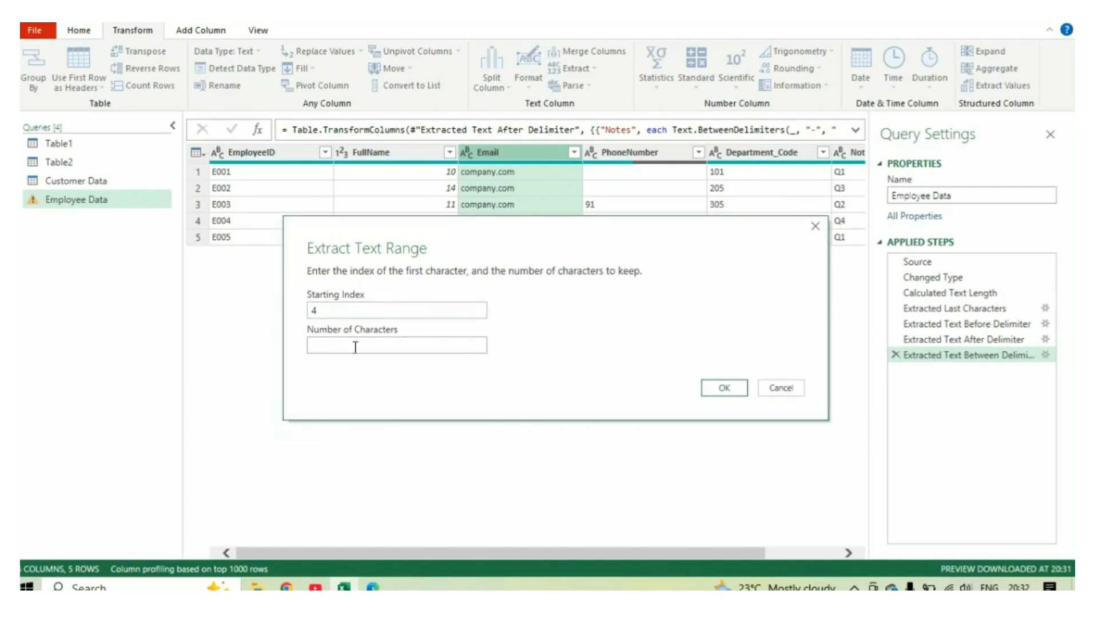
pyautogui.click(352, 345)
pyautogui.write('2')
pyautogui.moveTo(444, 248); pyautogui.dragTo(437, 203)
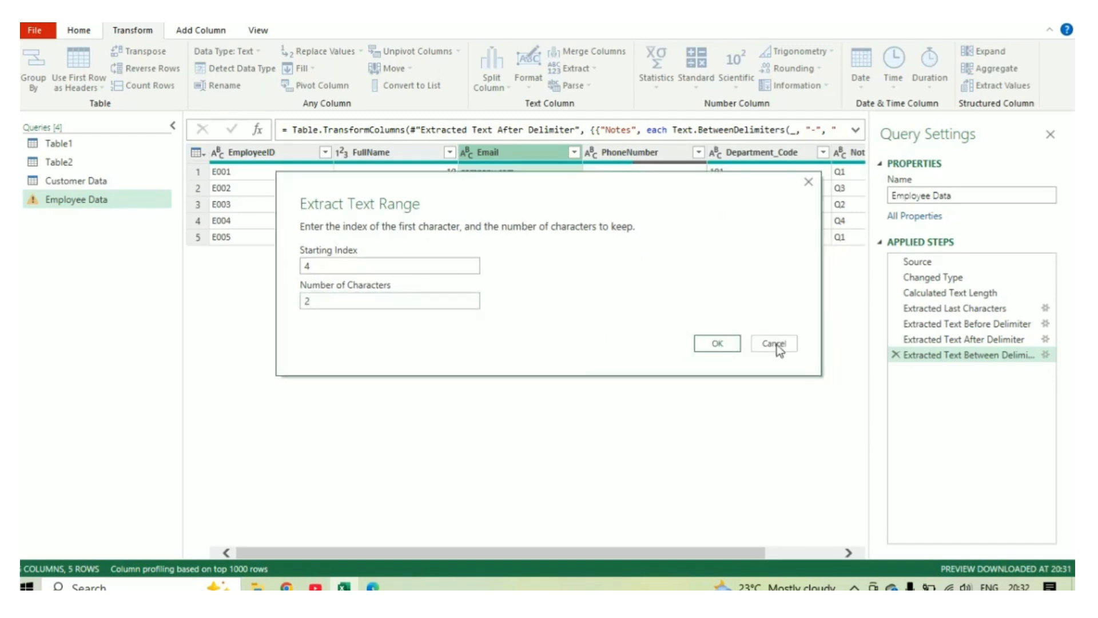
pyautogui.click(716, 344)
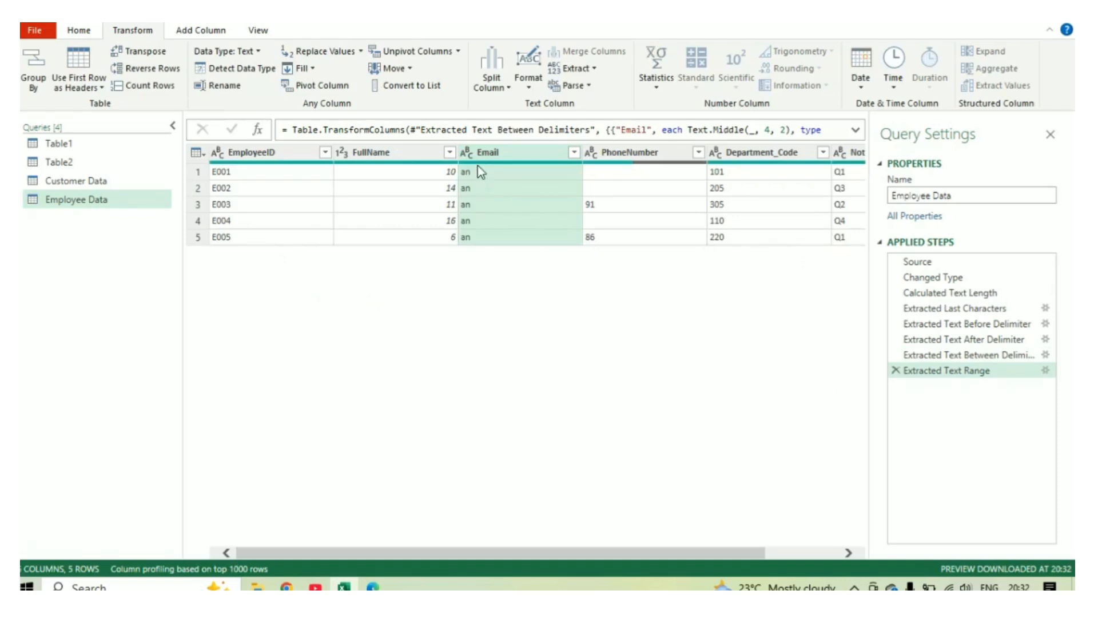
# Step: Compare the Email column before and after the text range extraction using the last two applied steps
pyautogui.click(964, 355)
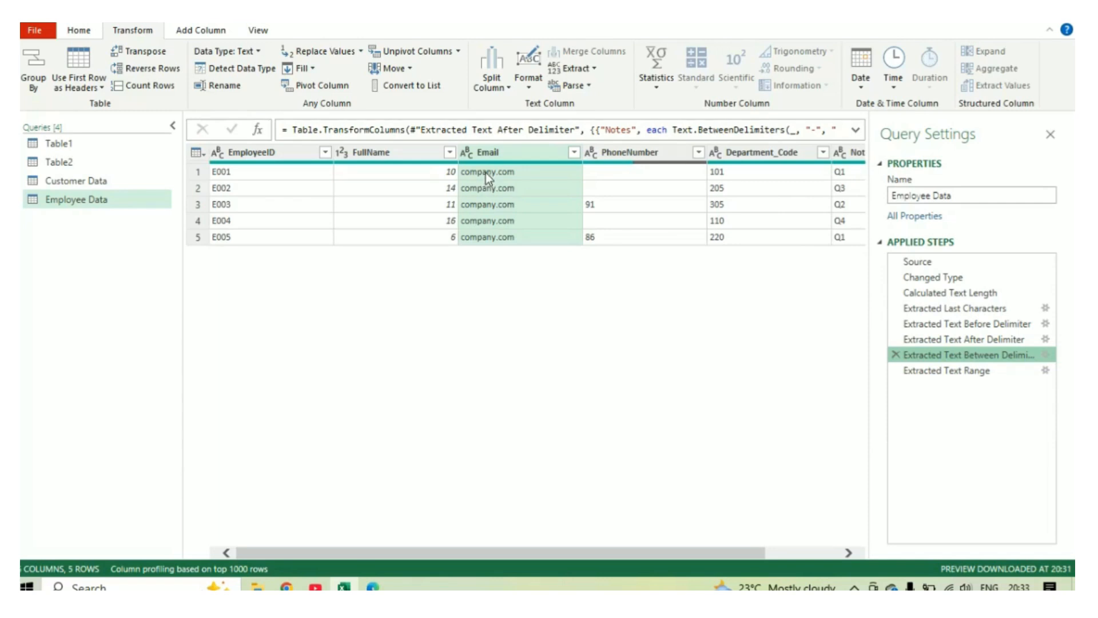
pyautogui.click(966, 371)
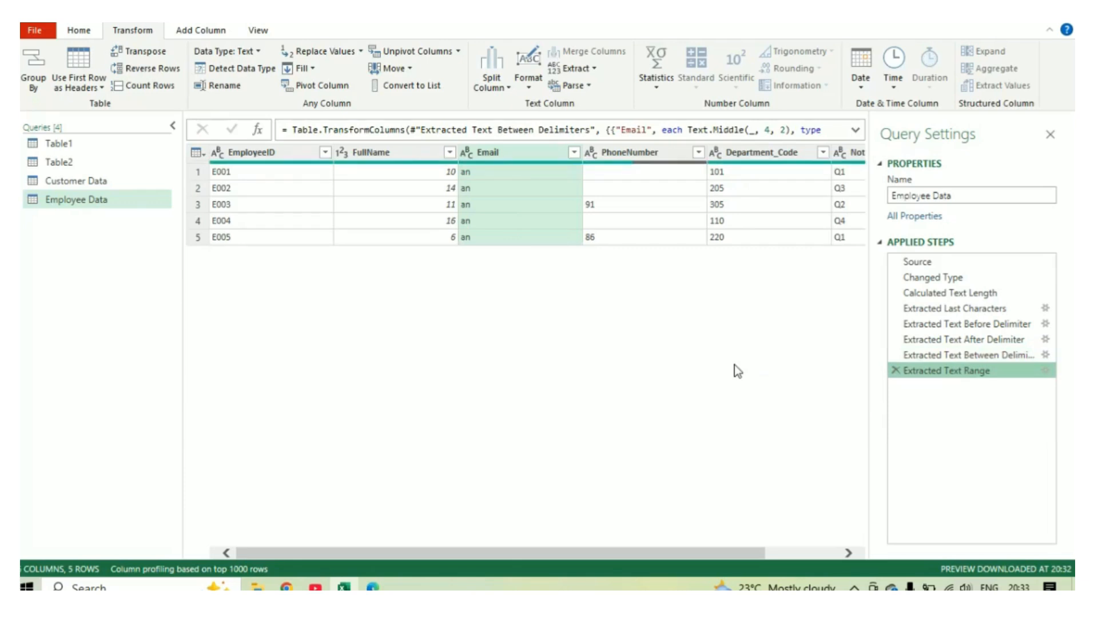